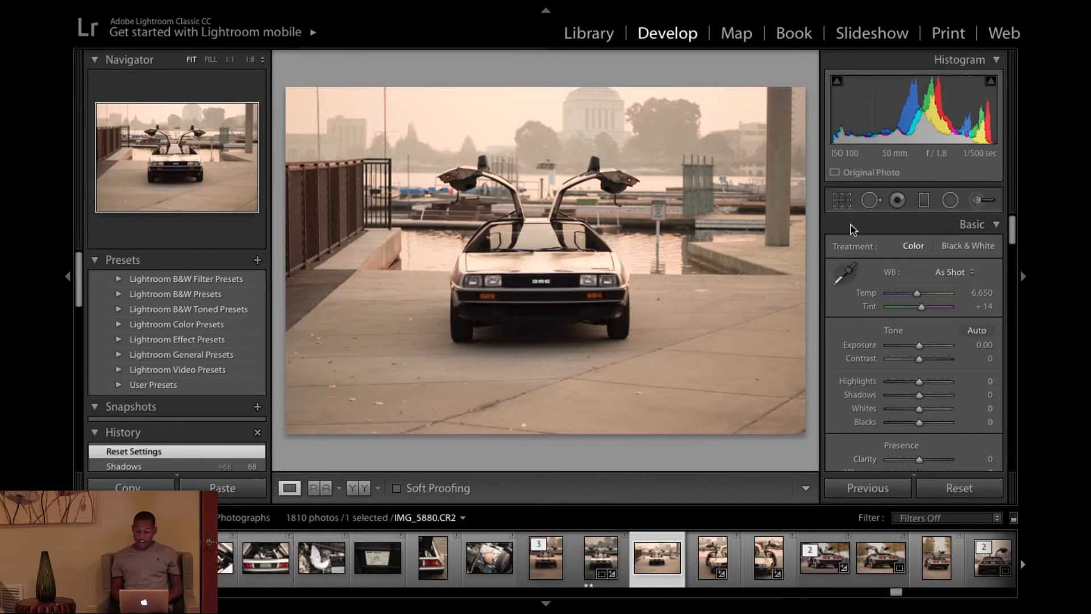
# Step: Crop the car photo to a narrow portrait frame centred on the car, trimming both sides with the Crop & Straighten tool
pyautogui.click(845, 204)
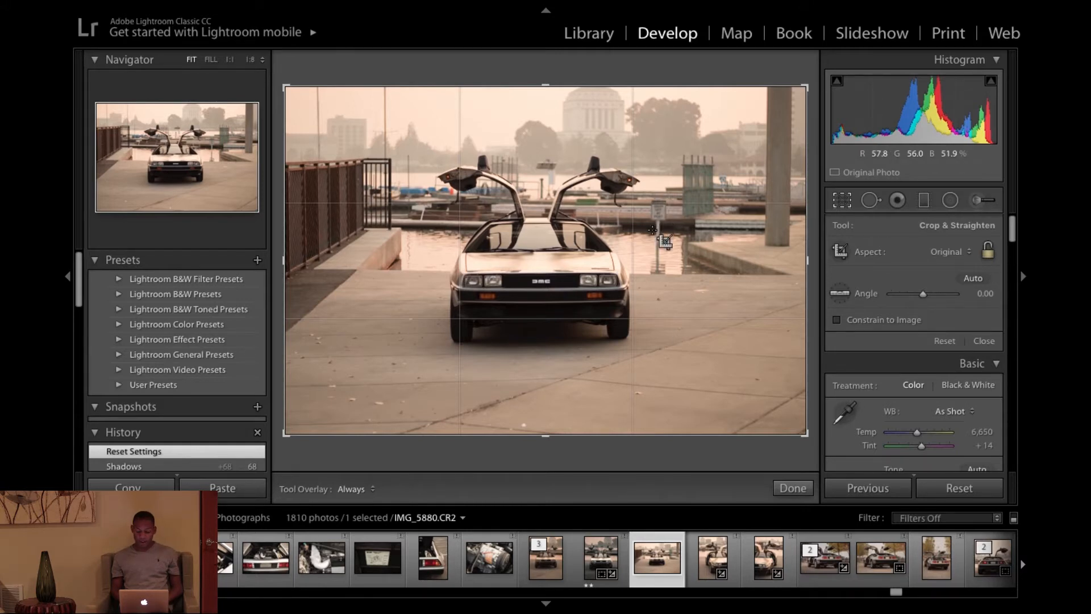
pyautogui.scroll(-5, 919, 252)
pyautogui.scroll(5, 928, 355)
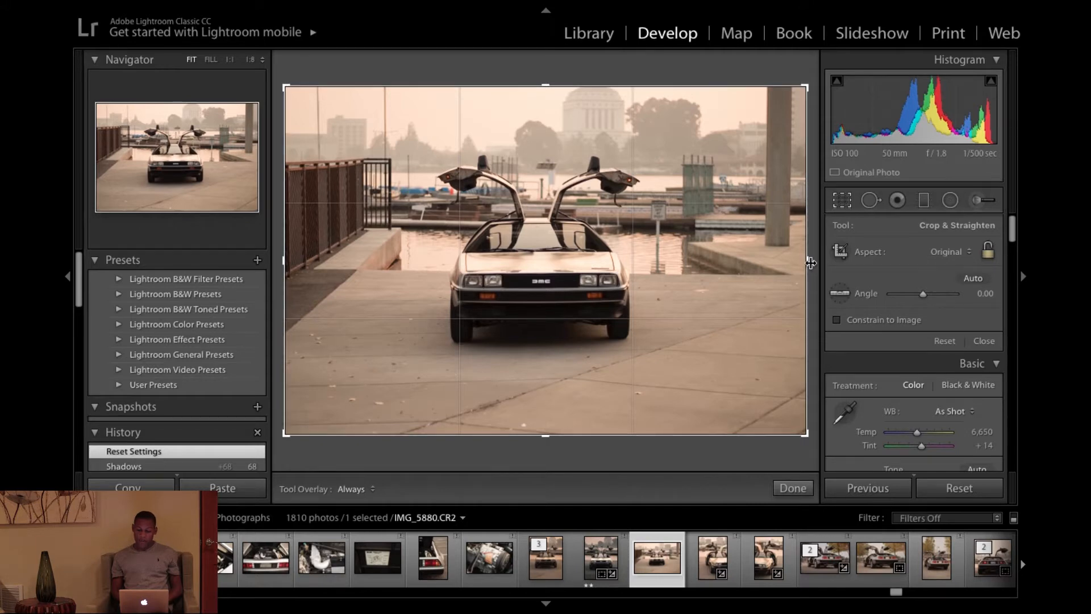
pyautogui.moveTo(807, 262); pyautogui.dragTo(741, 262)
pyautogui.moveTo(350, 262); pyautogui.dragTo(414, 264)
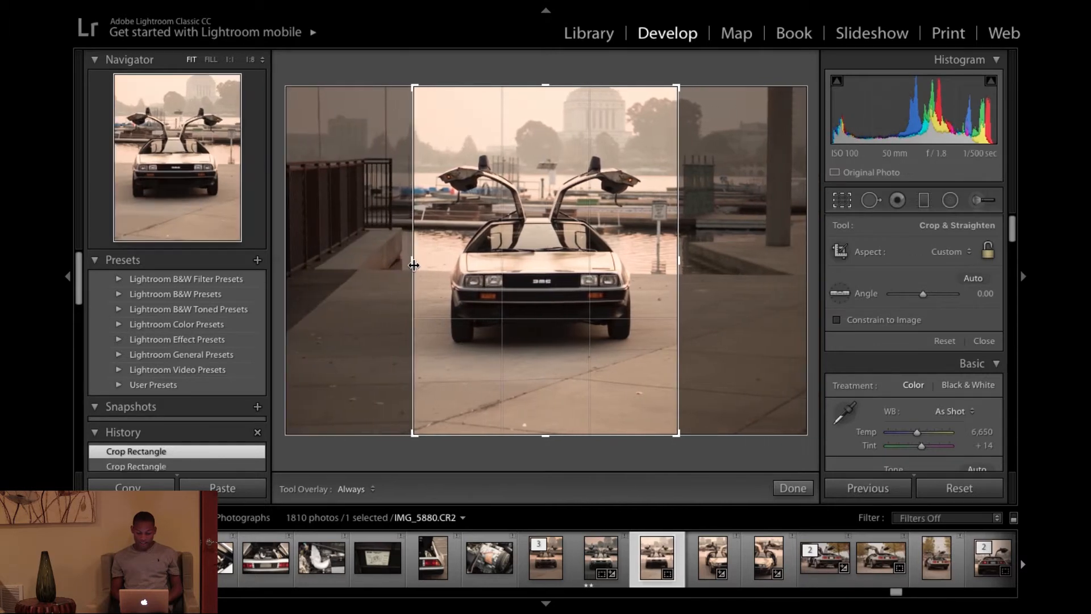
pyautogui.moveTo(678, 262); pyautogui.dragTo(673, 263)
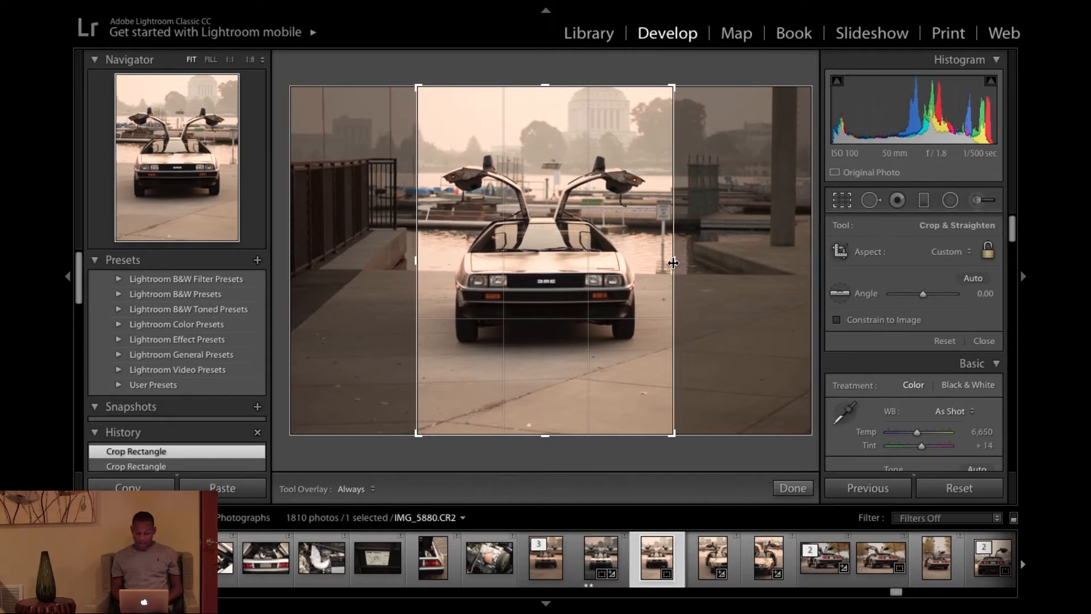
pyautogui.click(793, 488)
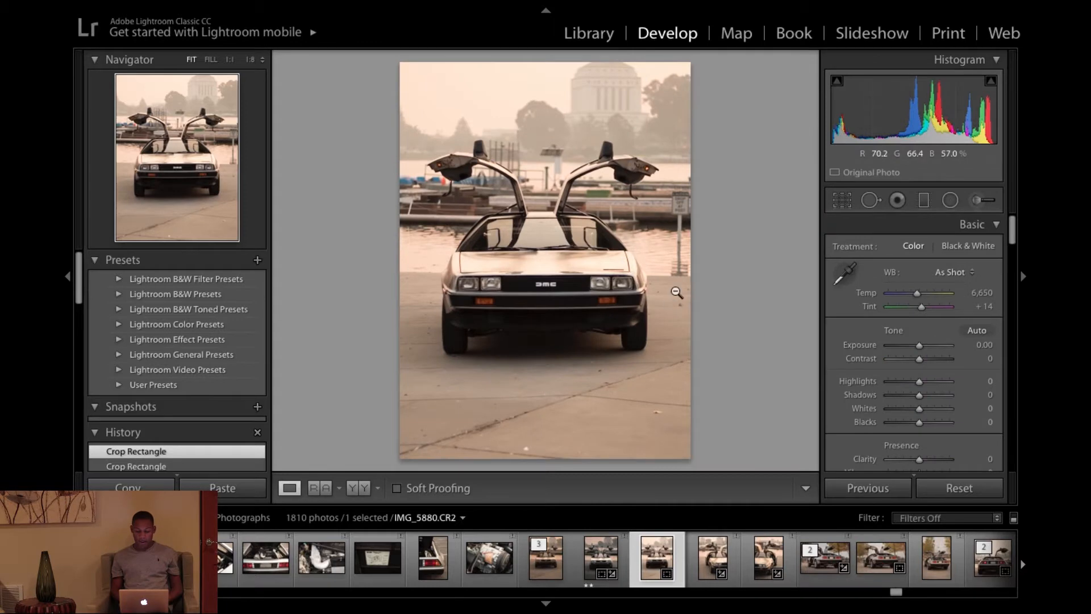
# Step: Set the photo's Exposure to -0.90 and Shadows to +58
pyautogui.scroll(-3, 928, 413)
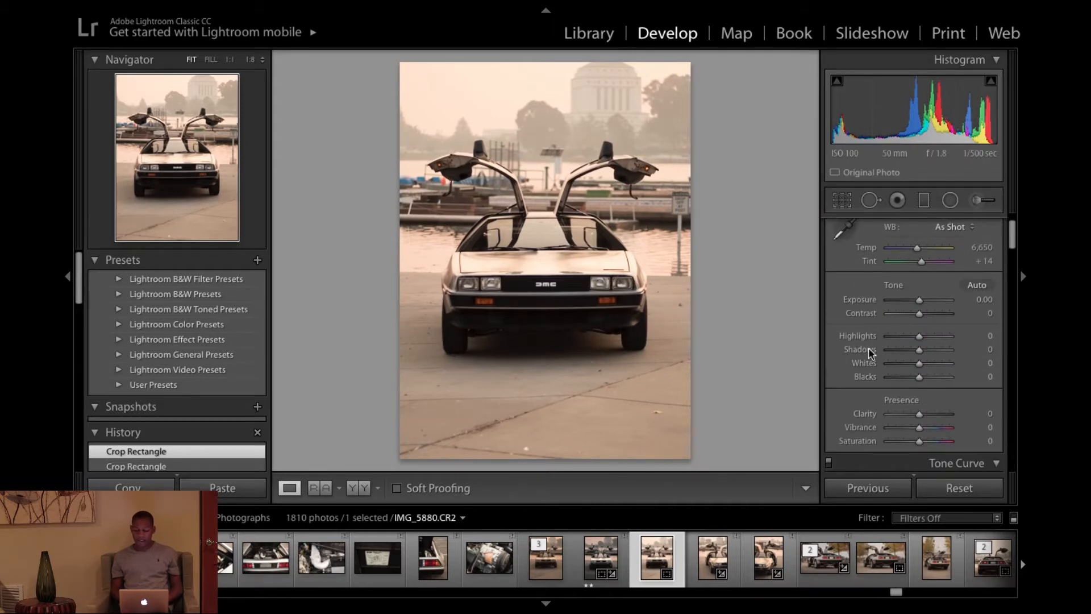
pyautogui.scroll(-4, 869, 352)
pyautogui.scroll(3, 870, 353)
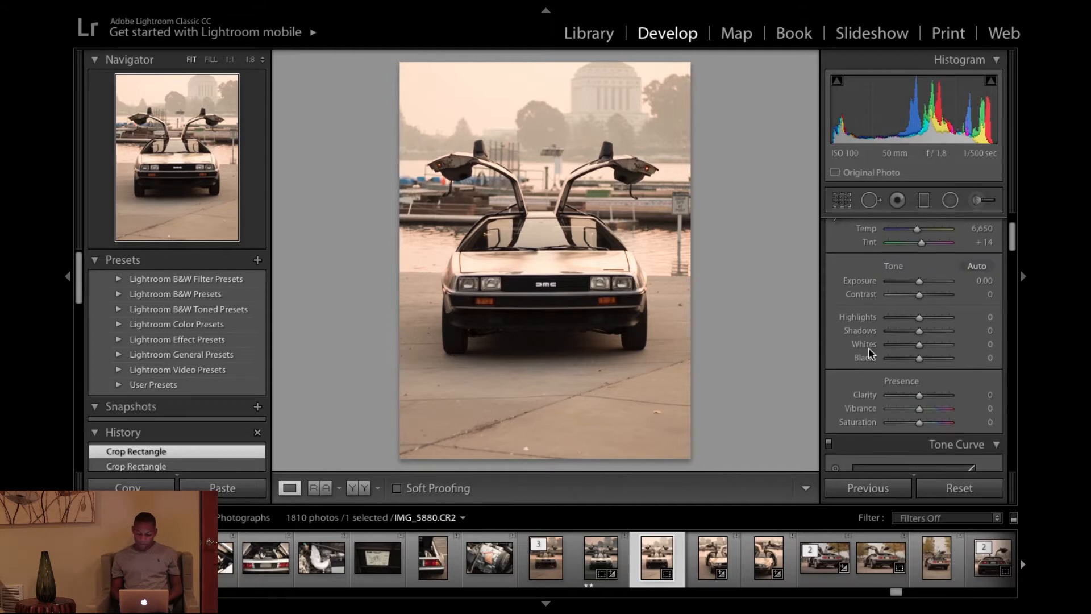
pyautogui.scroll(-3, 869, 349)
pyautogui.scroll(3, 870, 358)
pyautogui.scroll(-1, 894, 341)
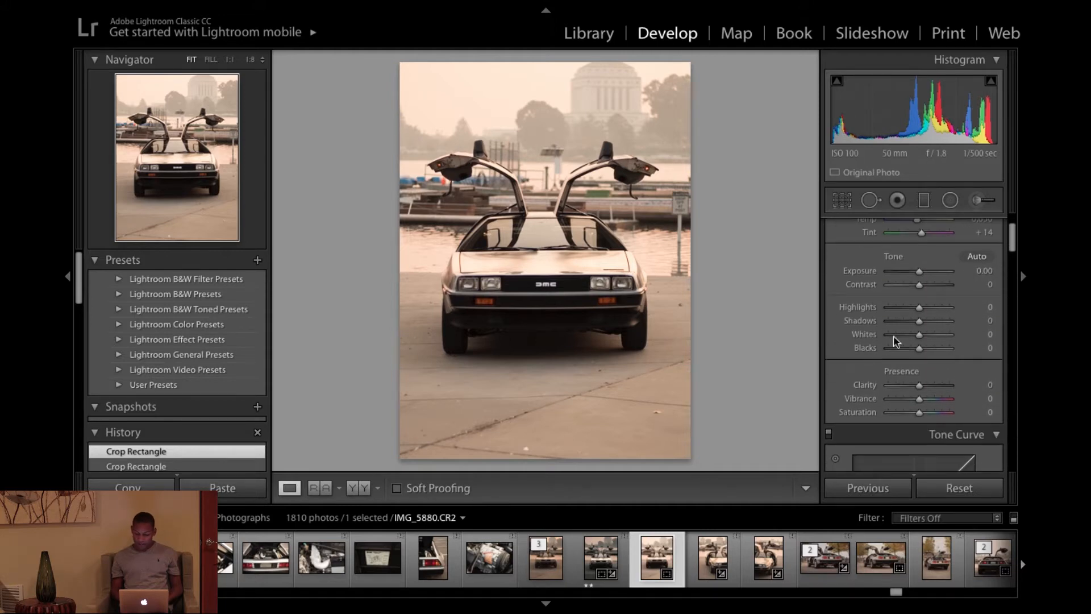
pyautogui.moveTo(919, 271); pyautogui.dragTo(914, 272)
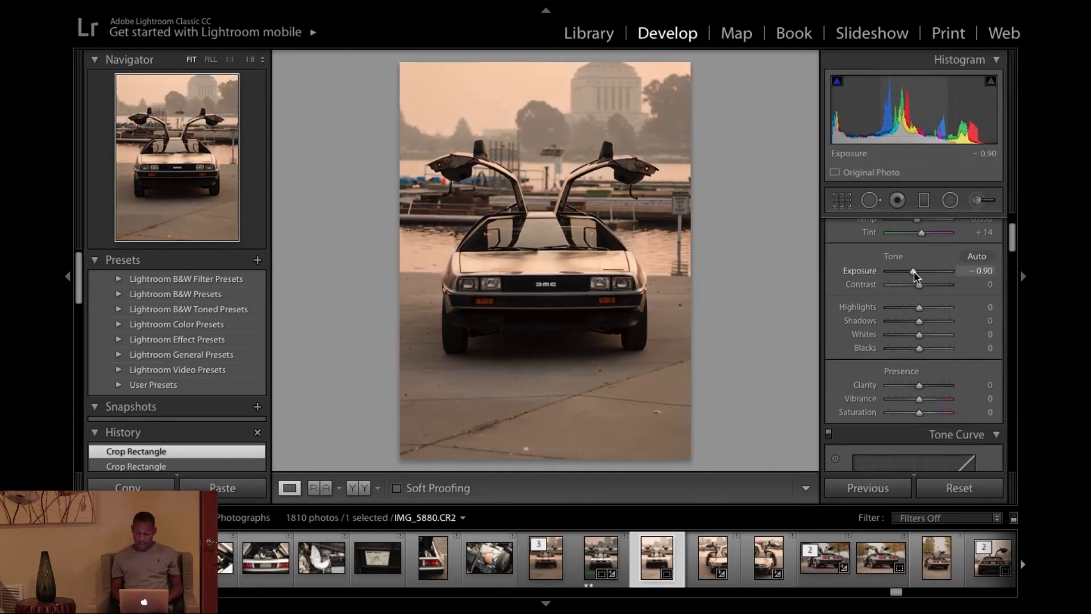
pyautogui.moveTo(926, 329); pyautogui.dragTo(944, 322)
# Step: Send the adjusted photo to Adobe Photoshop CC 2018 for editing and switch to Photoshop
pyautogui.scroll(-3, 882, 388)
pyautogui.scroll(-5, 883, 388)
pyautogui.scroll(-1, 884, 389)
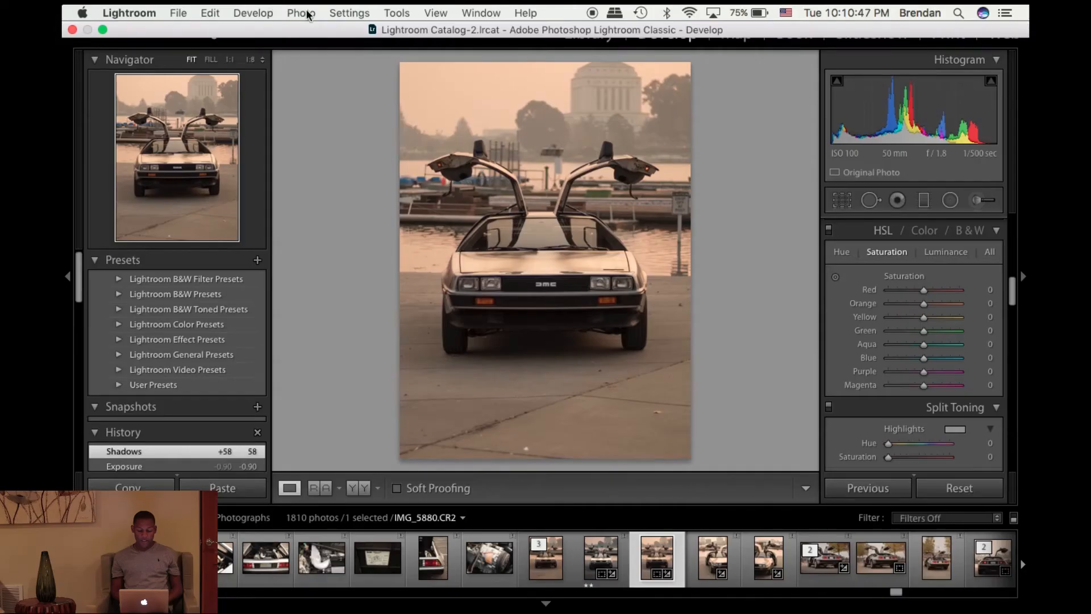
pyautogui.click(301, 13)
pyautogui.moveTo(320, 97)
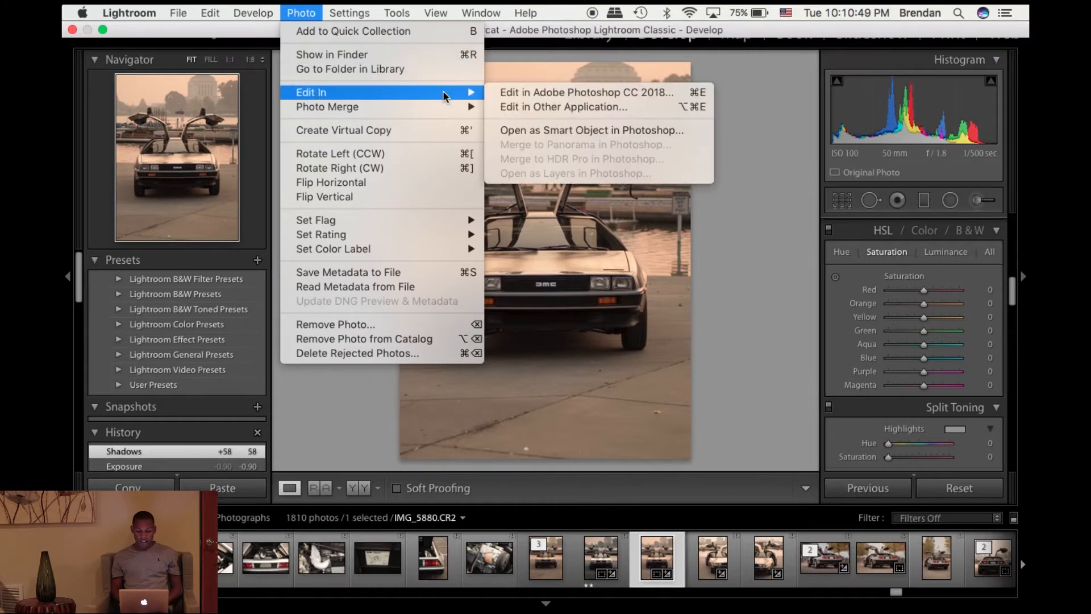
pyautogui.click(510, 91)
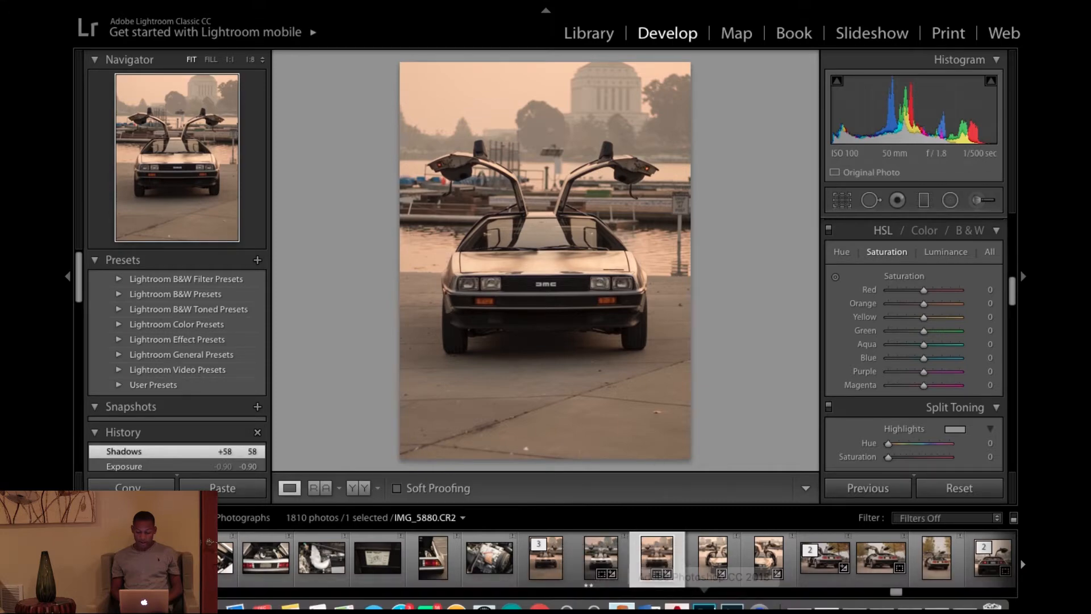
pyautogui.click(728, 600)
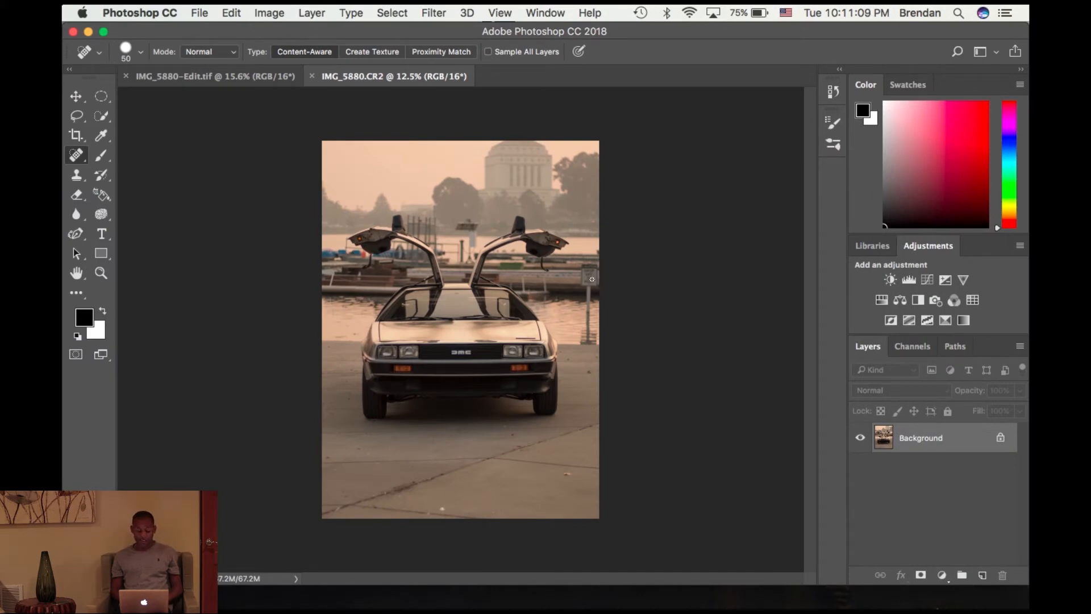
# Step: Zoom in on the caution sign beside the car and choose the Clone Stamp tool
pyautogui.scroll(5, 592, 279)
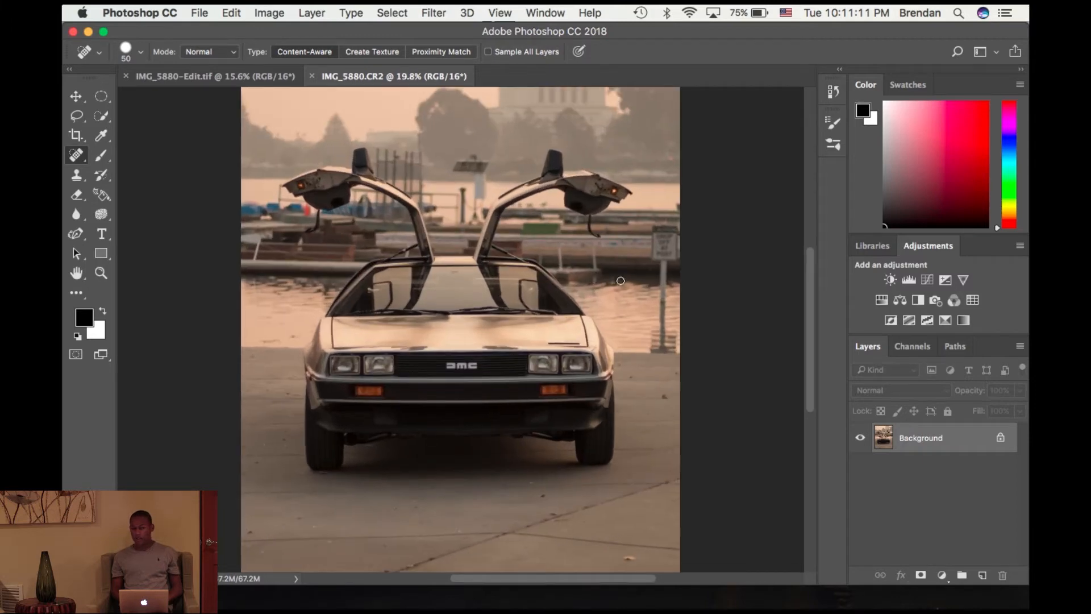
pyautogui.scroll(4, 641, 269)
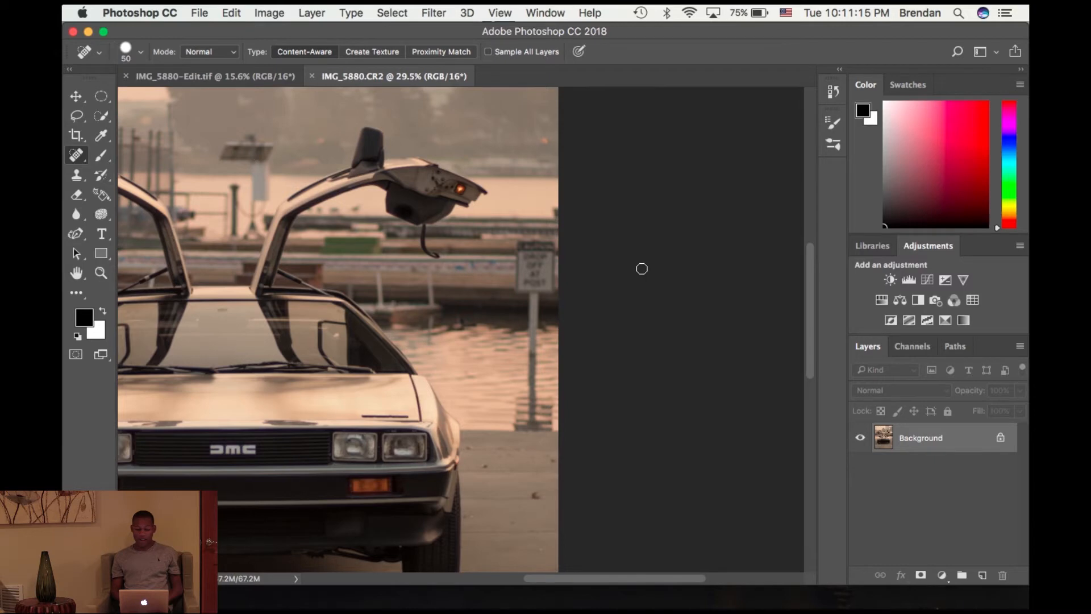
pyautogui.scroll(5, 641, 269)
pyautogui.scroll(2, 642, 268)
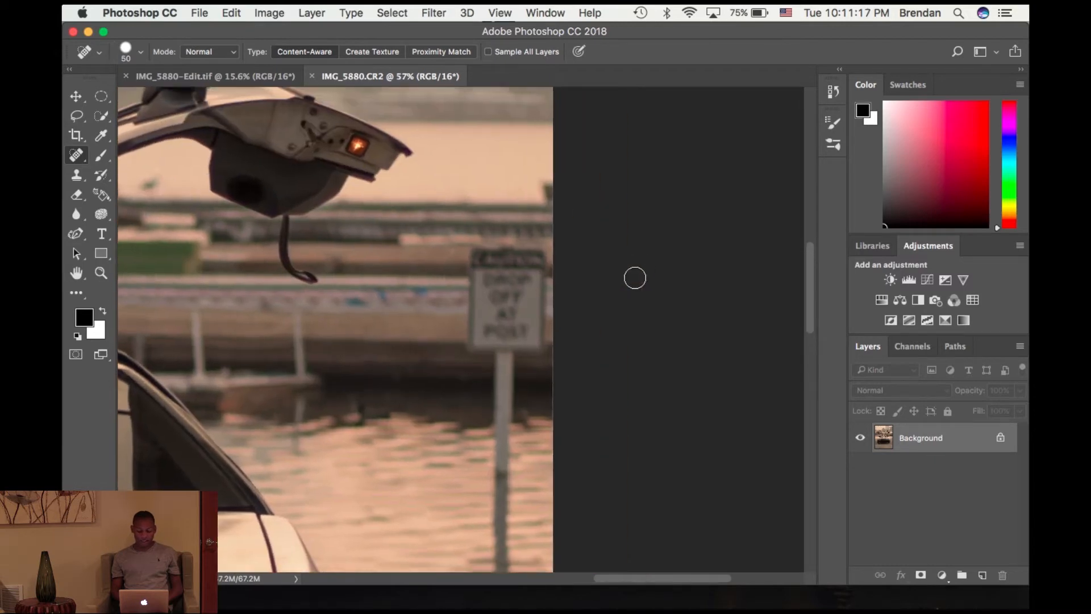
pyautogui.click(82, 177)
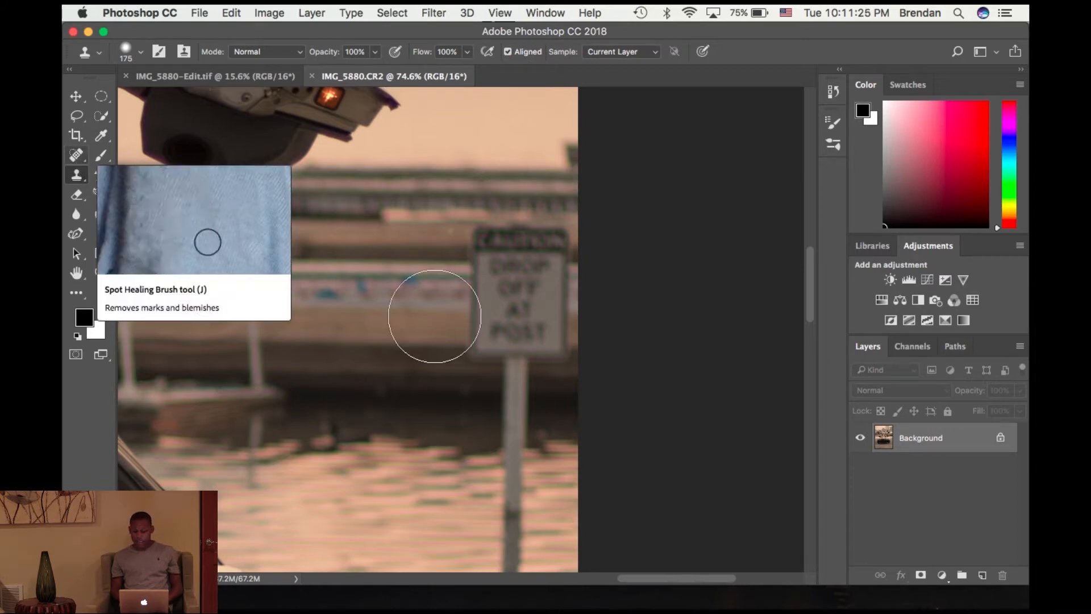
# Step: Try cloning nearby dock texture over parts of the caution sign, undoing each test stamp
pyautogui.click(494, 296)
pyautogui.press('super+z')
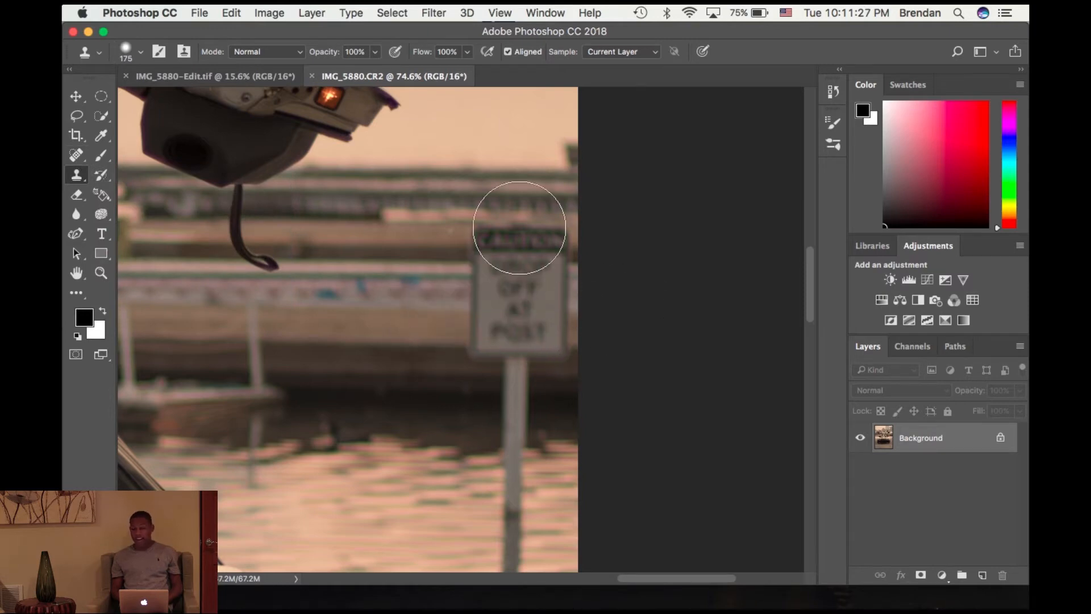
pyautogui.click(518, 228)
pyautogui.press('super+z')
pyautogui.click(549, 361)
pyautogui.press('super+z')
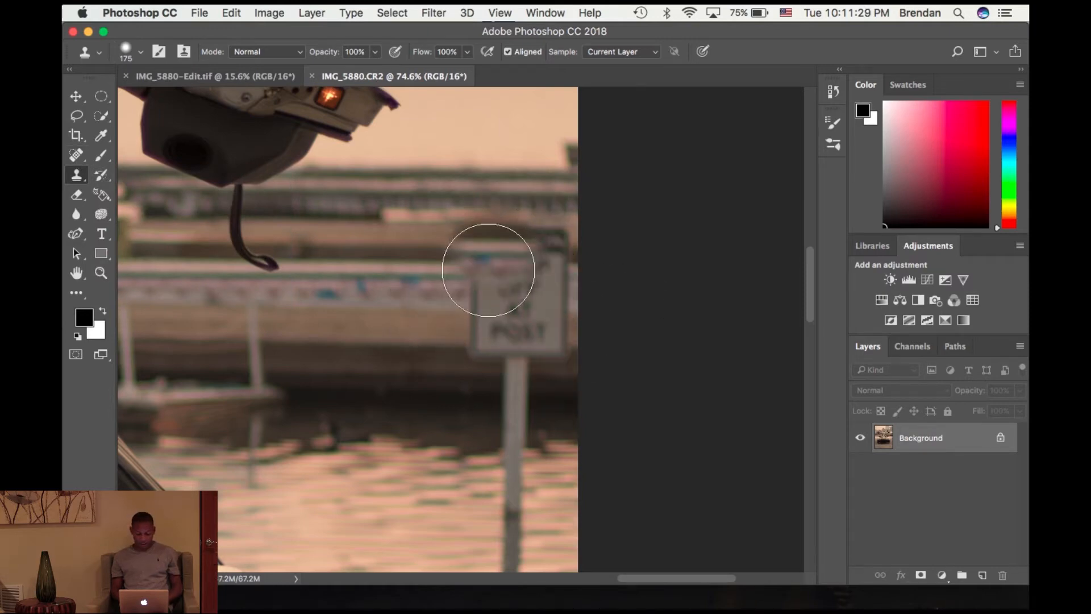
pyautogui.click(463, 268)
pyautogui.press('super+z')
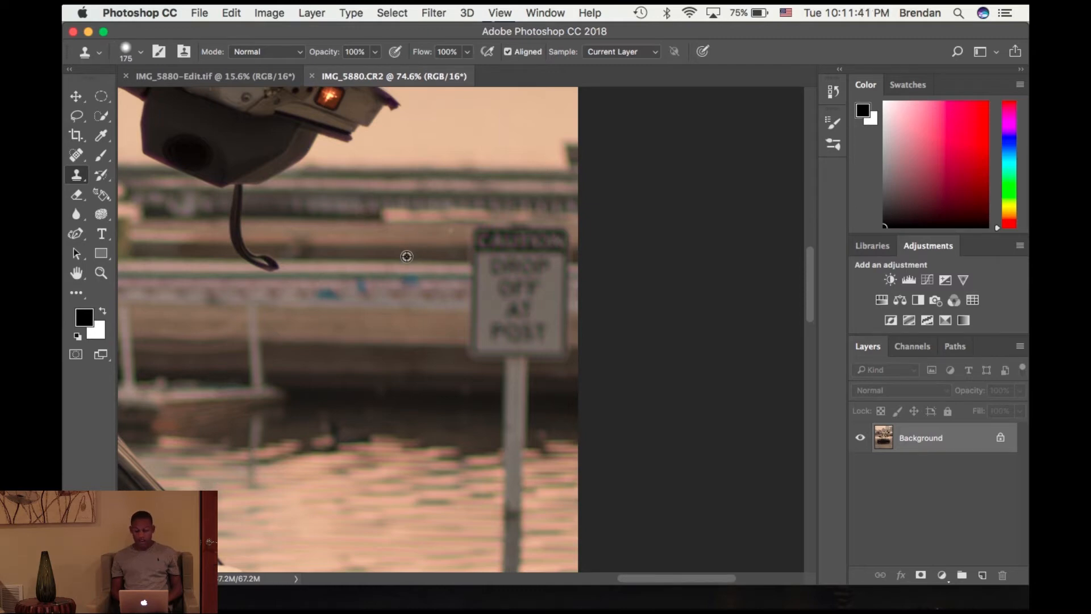
# Step: Clone the neighbouring dock rails over the caution sign's board until the board is fully covered
pyautogui.moveTo(502, 288); pyautogui.dragTo(489, 269)
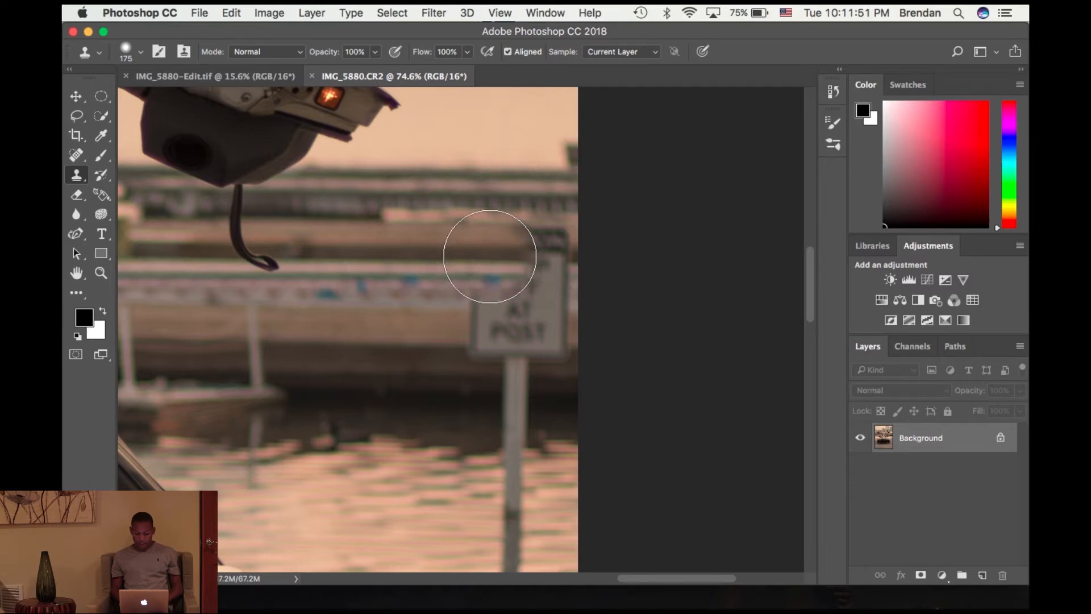
pyautogui.moveTo(490, 256); pyautogui.dragTo(526, 256)
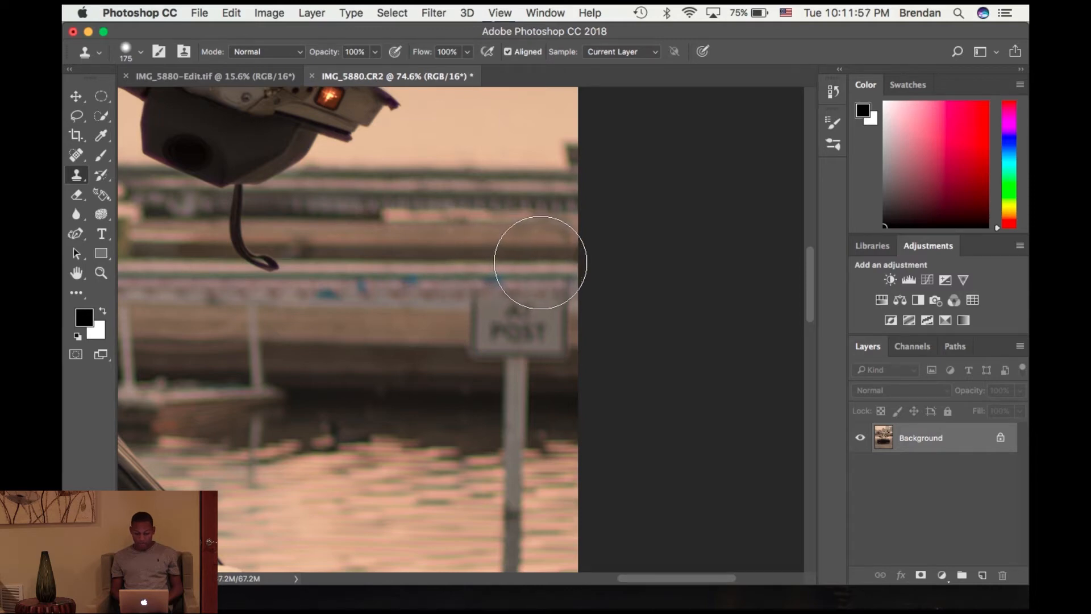
pyautogui.moveTo(540, 263)
pyautogui.mouseDown()
pyautogui.moveTo(499, 275)
pyautogui.moveTo(486, 306)
pyautogui.moveTo(548, 310)
pyautogui.mouseUp()
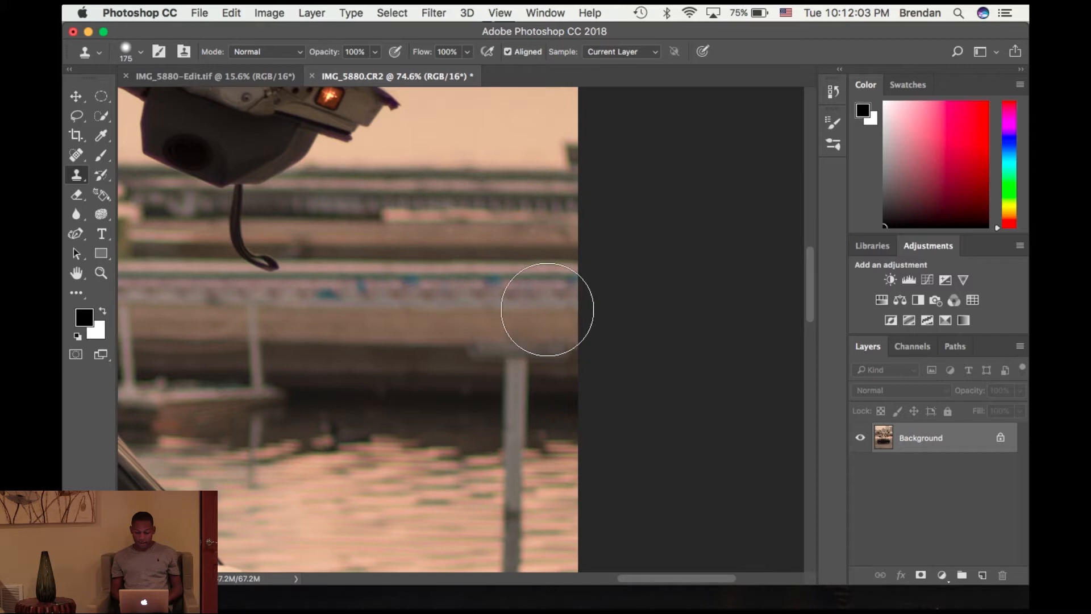
pyautogui.moveTo(484, 346)
pyautogui.mouseDown()
pyautogui.moveTo(479, 327)
pyautogui.moveTo(540, 332)
pyautogui.moveTo(485, 331)
pyautogui.mouseUp()
pyautogui.press('super+z')
# Step: Clone the dock shadow and water texture over the signpost below the removed board, down to the start of its reflection
pyautogui.scroll(-3, 696, 406)
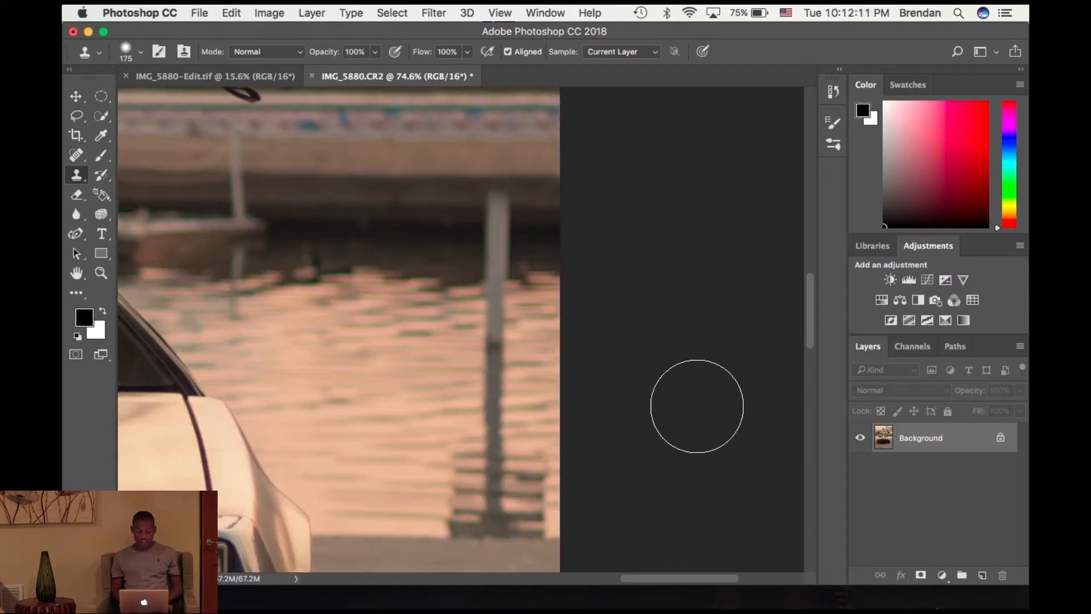
pyautogui.hscroll(-3, 697, 406)
pyautogui.moveTo(585, 358); pyautogui.dragTo(575, 357)
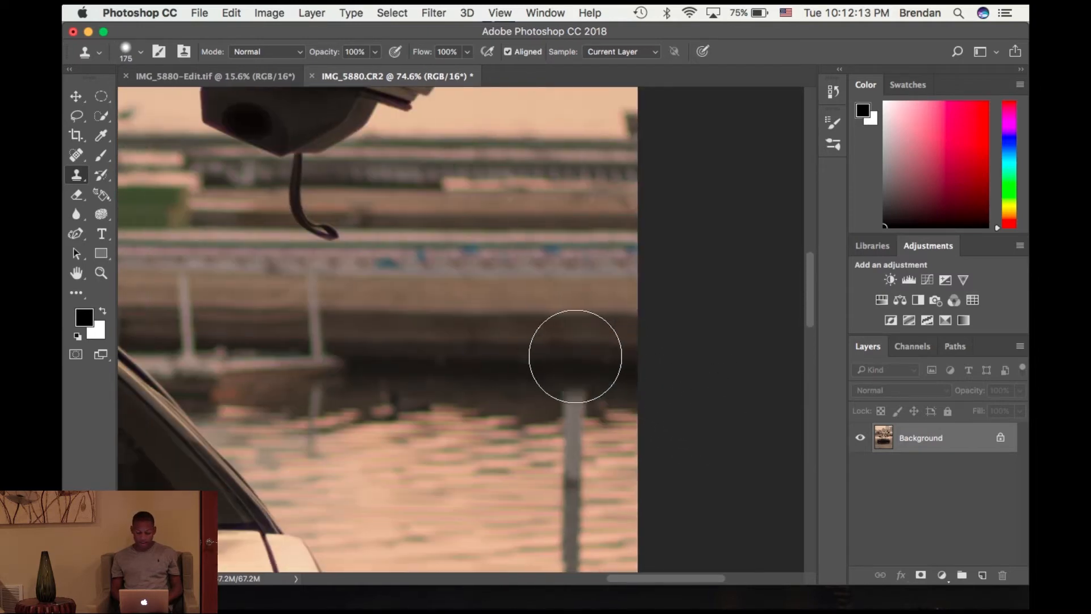
pyautogui.press('super+z')
pyautogui.press('super+z')
pyautogui.scroll(-3, 573, 341)
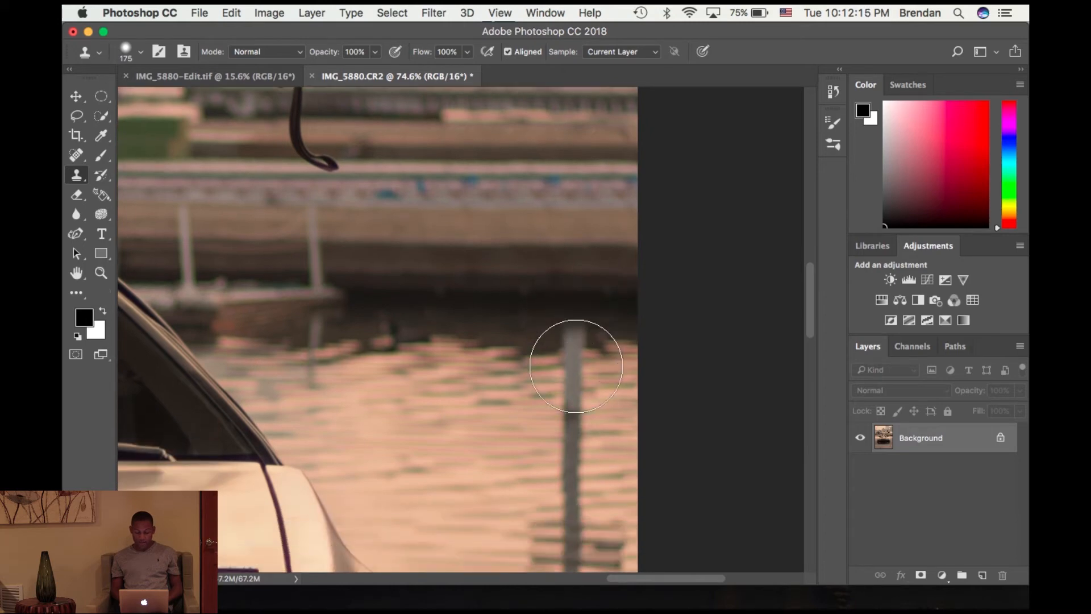
pyautogui.moveTo(571, 335)
pyautogui.mouseDown()
pyautogui.moveTo(580, 404)
pyautogui.moveTo(575, 364)
pyautogui.mouseUp()
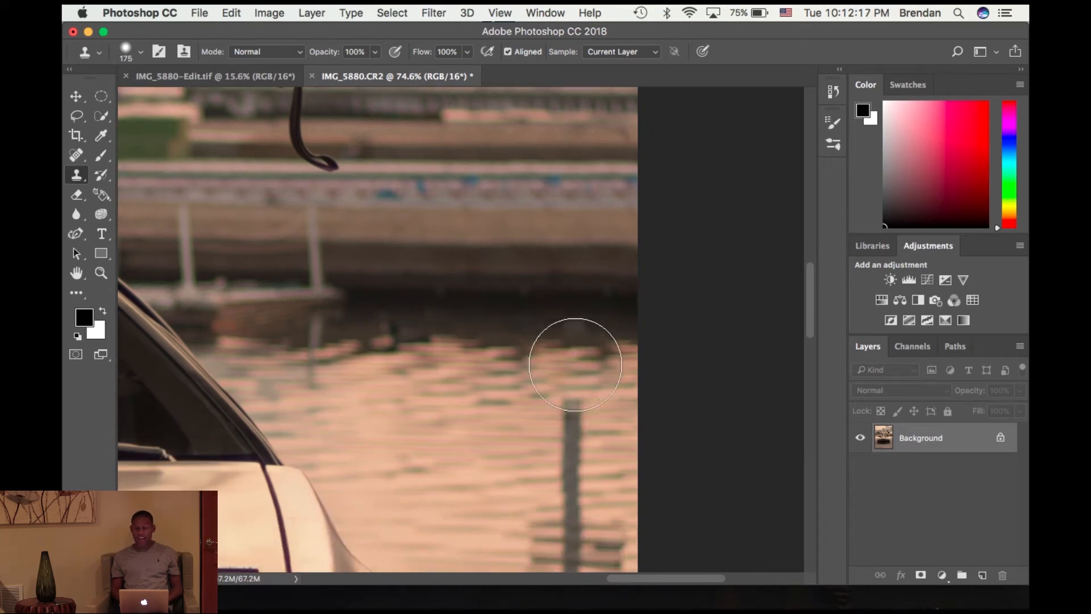
# Step: Clone clean water over the signpost's dark reflection down to the concrete edge
pyautogui.click(573, 371)
pyautogui.click(572, 371)
pyautogui.click(573, 449)
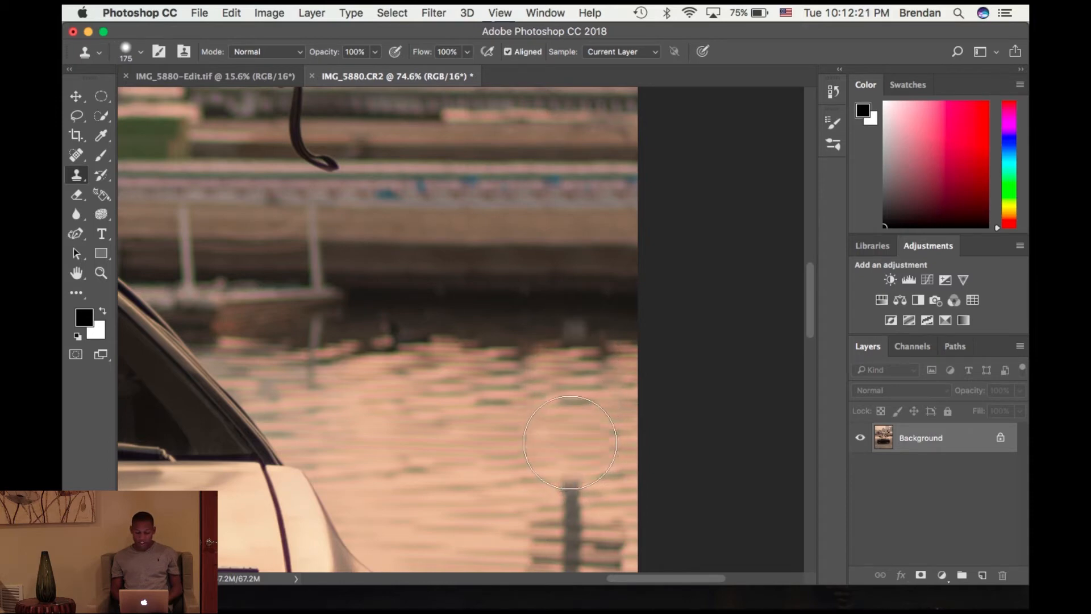
pyautogui.scroll(-5, 571, 446)
pyautogui.hscroll(2, 571, 446)
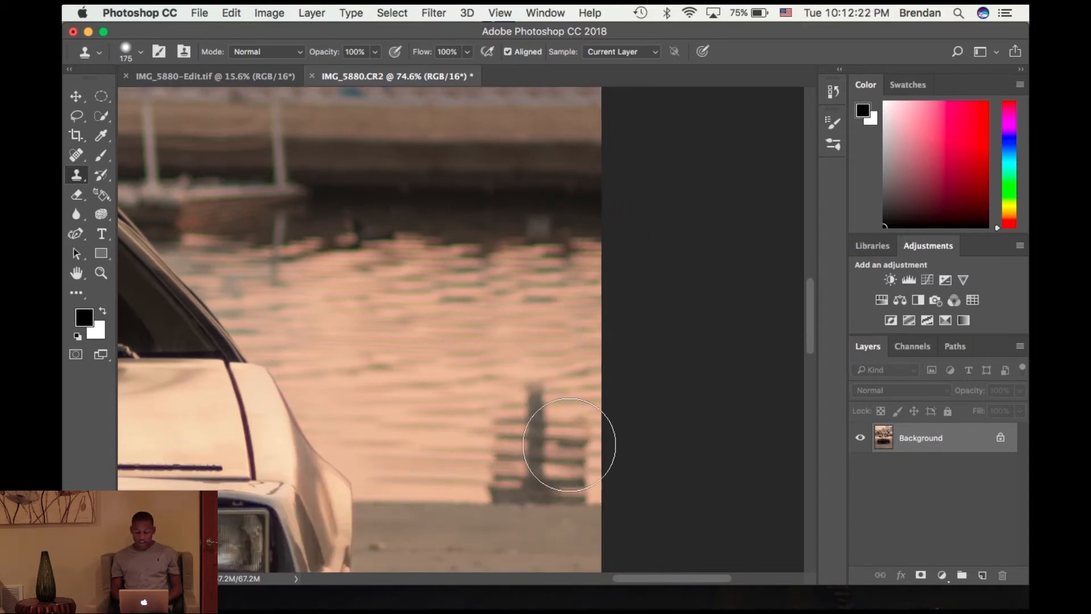
pyautogui.click(551, 414)
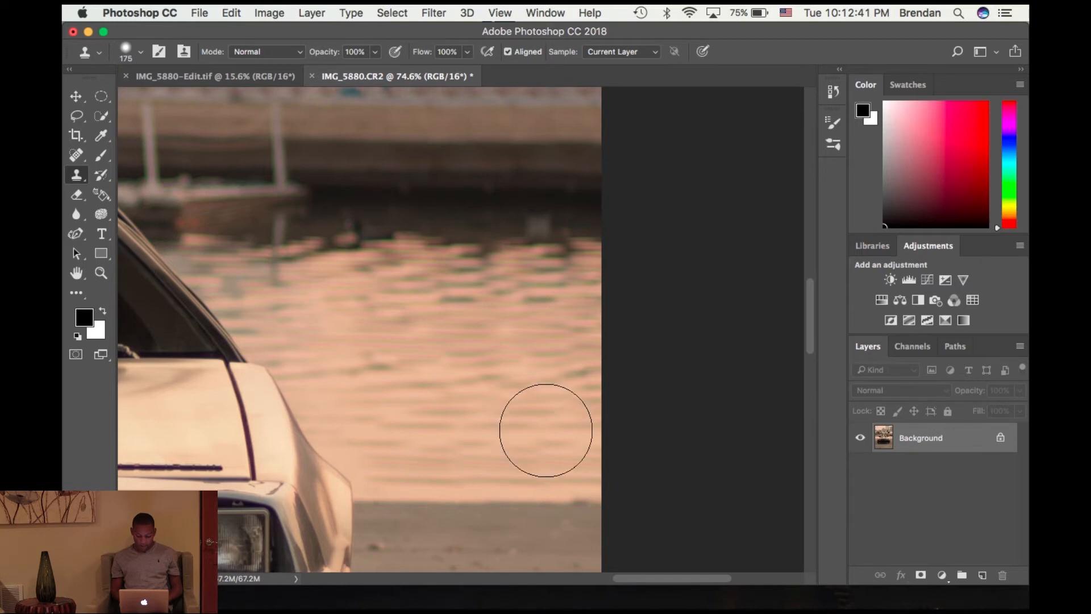
# Step: Remove the small dark leaf on the concrete beside the car's front bumper with the content-aware Spot Healing Brush at size 50
pyautogui.scroll(-5, 546, 429)
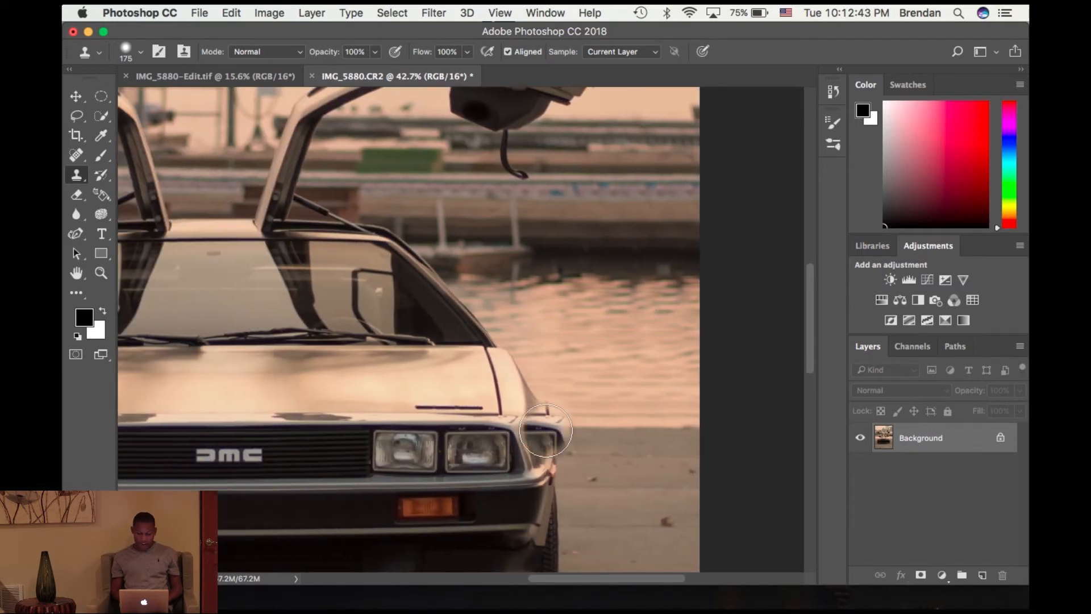
pyautogui.hscroll(-5, 545, 430)
pyautogui.scroll(-5, 546, 432)
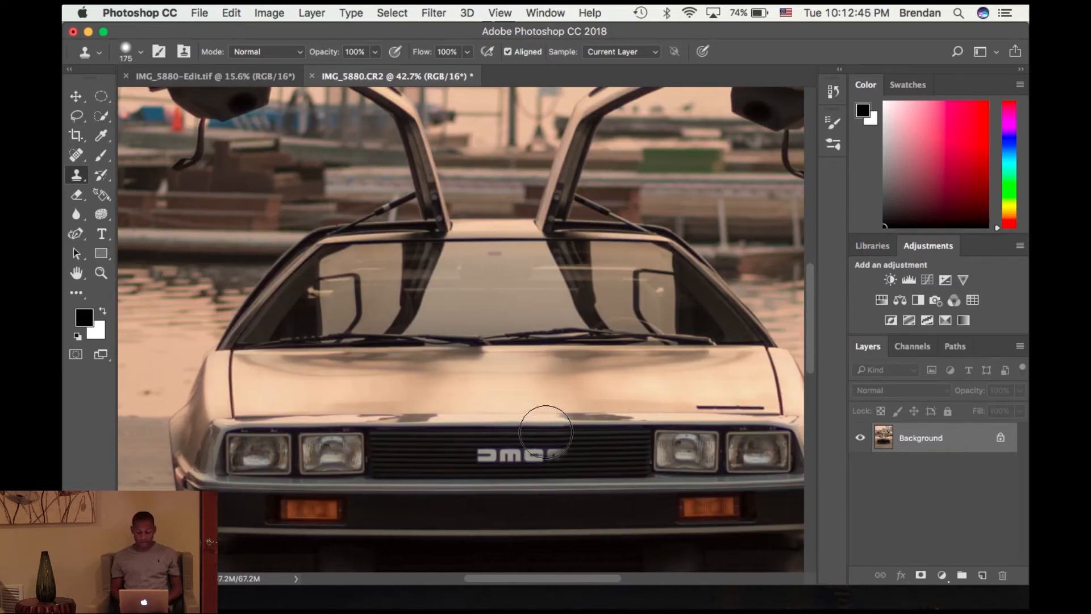
pyautogui.scroll(-3, 545, 432)
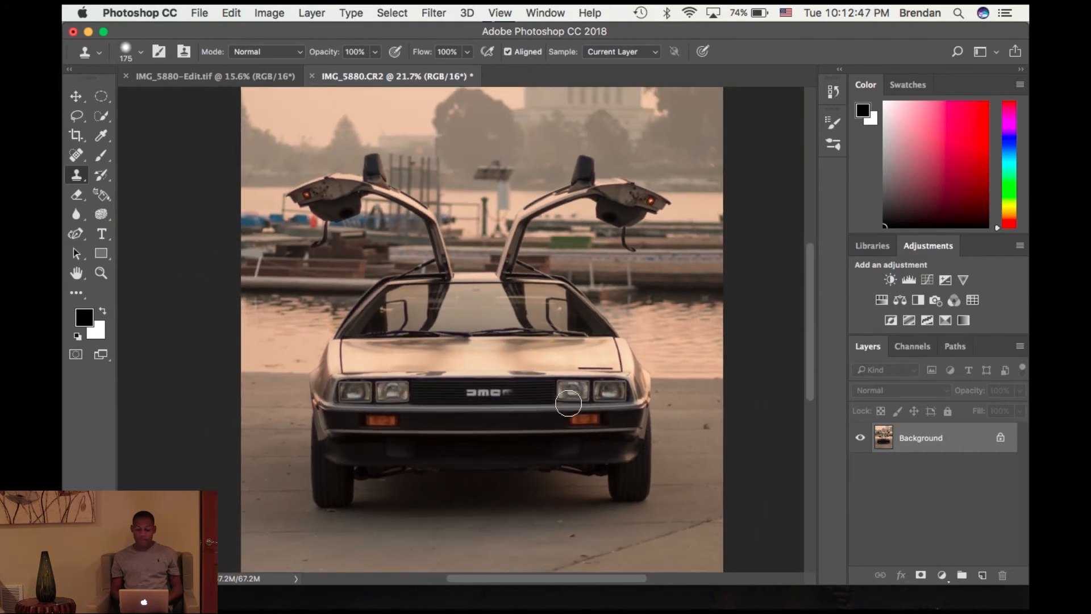
pyautogui.click(74, 164)
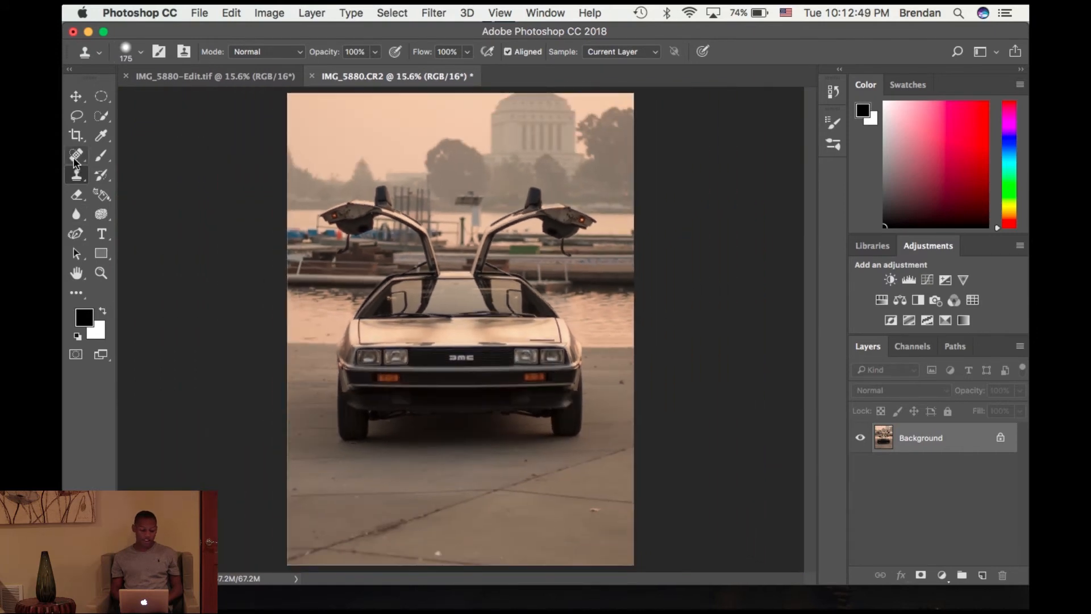
pyautogui.scroll(5, 380, 337)
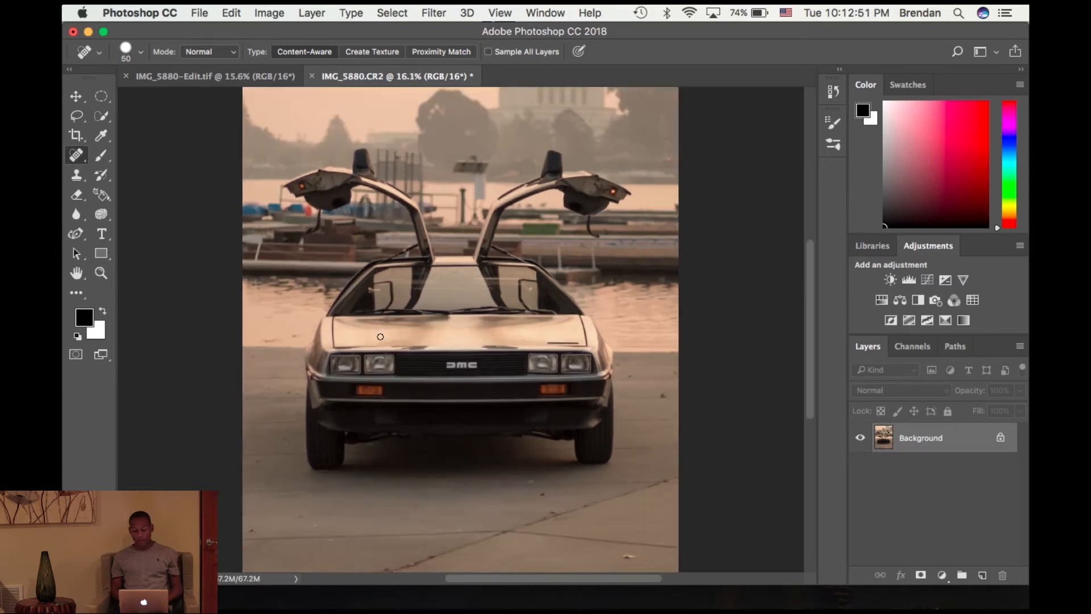
pyautogui.scroll(-10, 380, 337)
pyautogui.hscroll(3, 380, 337)
pyautogui.scroll(10, 380, 336)
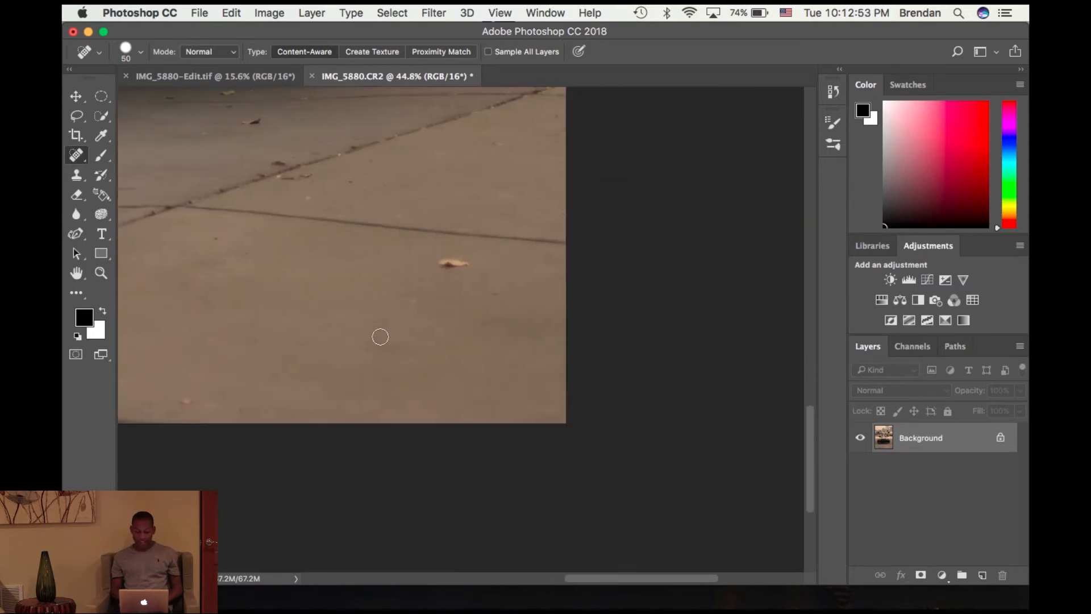
pyautogui.scroll(3, 380, 336)
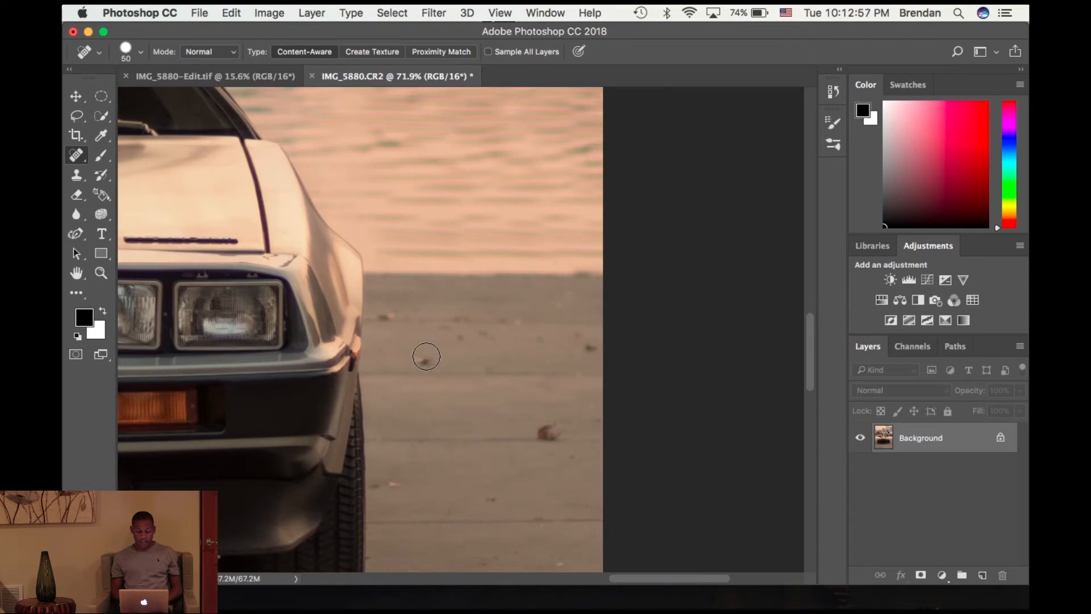
pyautogui.click(423, 359)
# Step: Enlarge the healing brush to 80 and remove the larger dried leaf on the concrete seam beside the front wheel
pyautogui.scroll(-5, 638, 368)
pyautogui.hscroll(1, 638, 368)
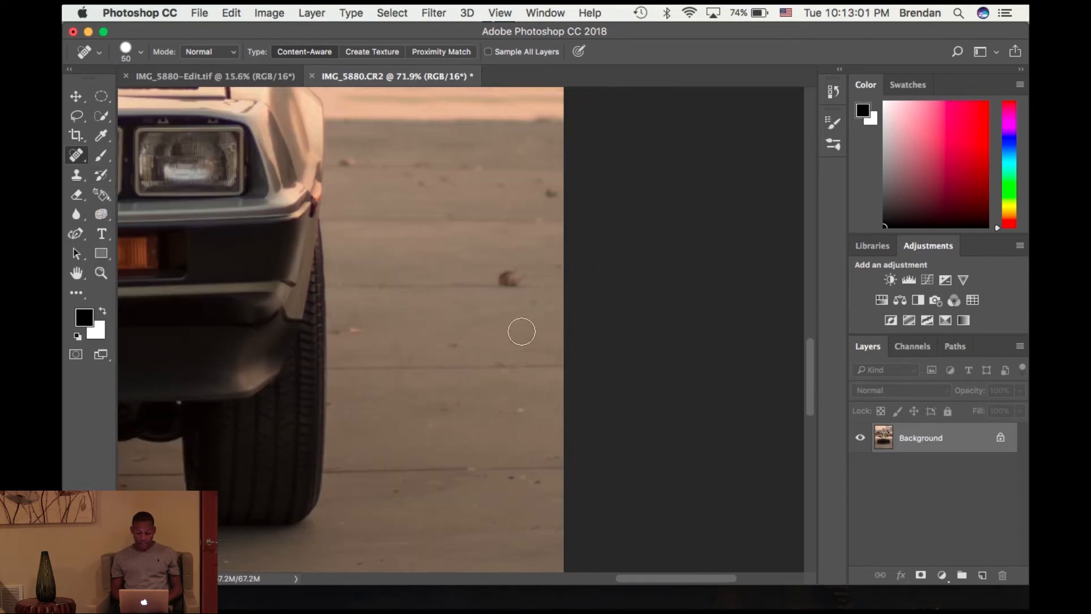
pyautogui.scroll(6, 510, 290)
pyautogui.scroll(1, 512, 293)
pyautogui.press(']')
pyautogui.press(']')
pyautogui.press(']')
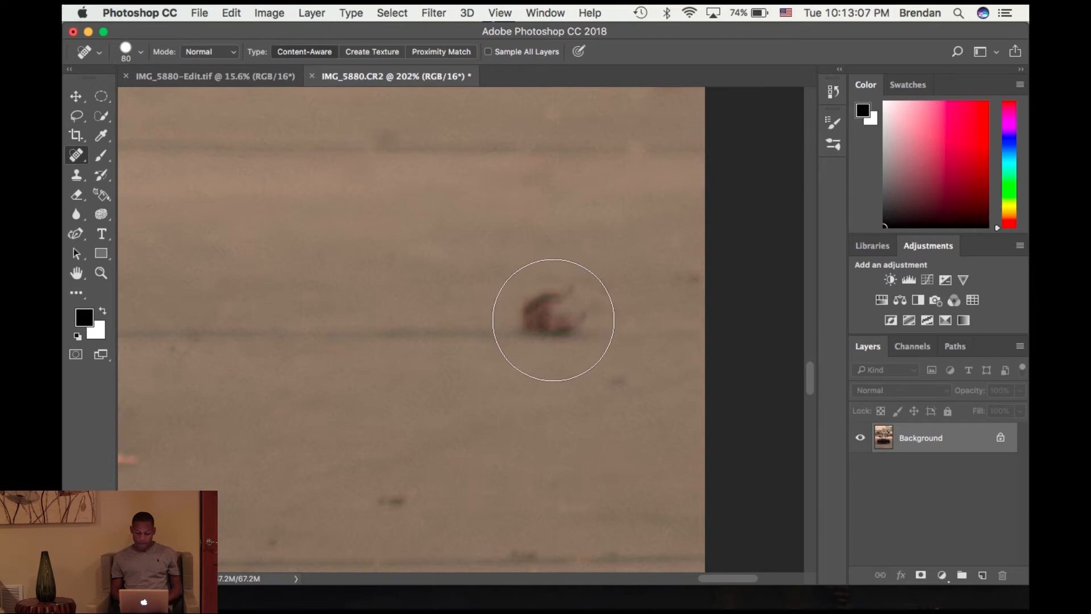
pyautogui.click(554, 320)
# Step: Heal a small debris spot on the concrete slab below the diagonal crack in front of the car
pyautogui.scroll(-5, 556, 324)
pyautogui.scroll(-3, 499, 414)
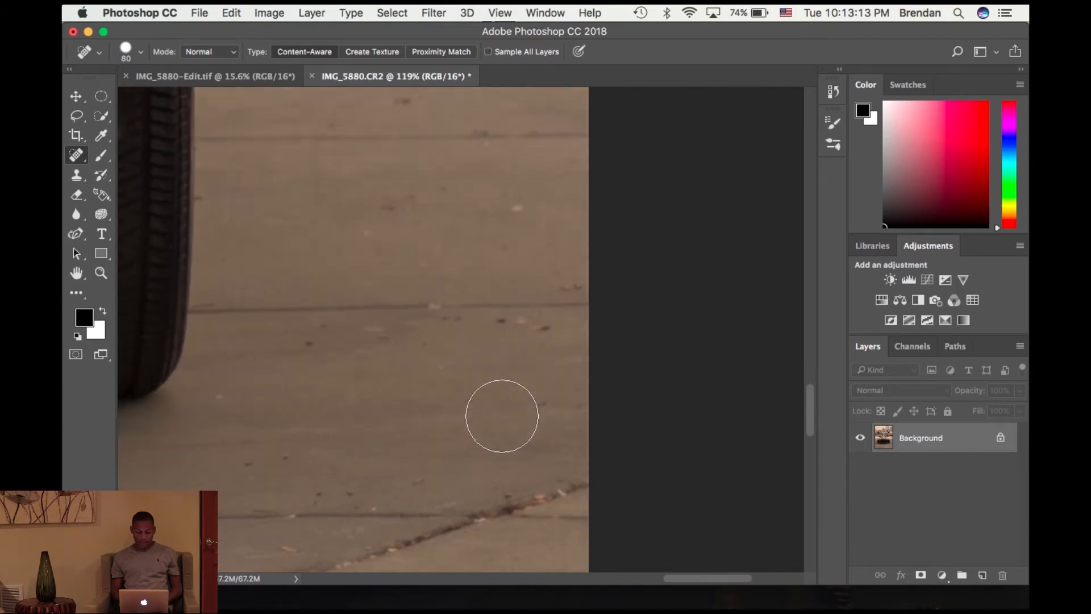
pyautogui.hscroll(-3, 469, 330)
pyautogui.scroll(-5, 517, 307)
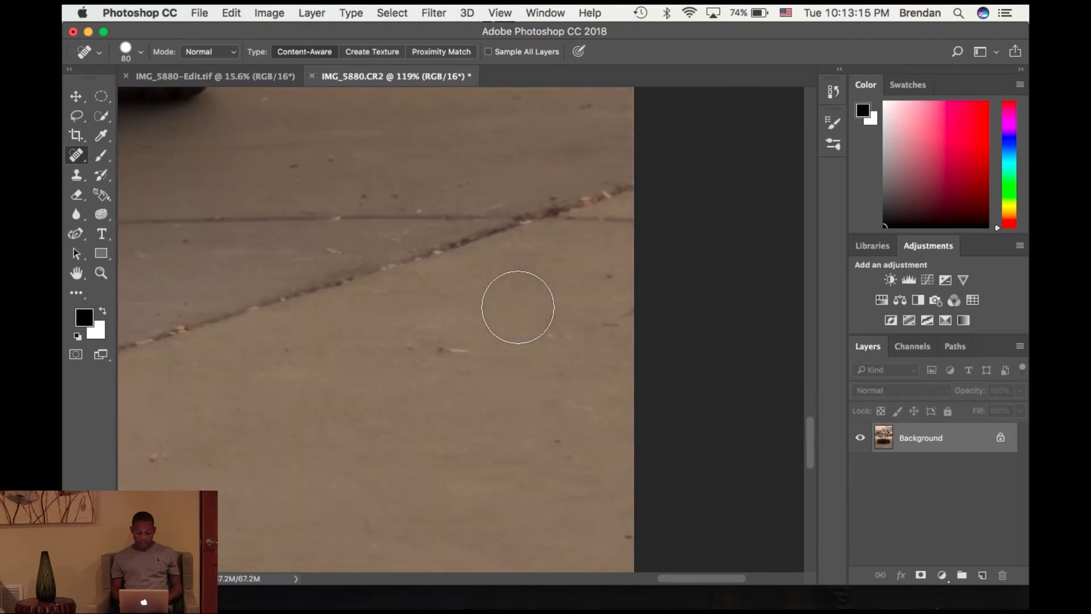
pyautogui.hscroll(-3, 516, 307)
pyautogui.click(588, 318)
pyautogui.scroll(-2, 589, 317)
pyautogui.hscroll(-5, 589, 317)
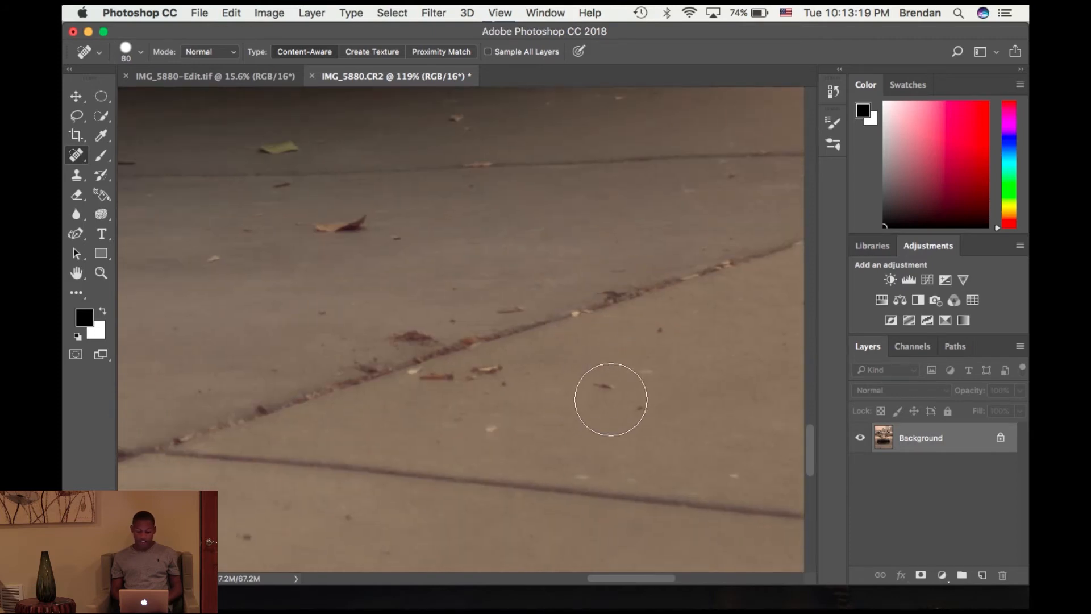
# Step: Heal away the brown leaf and the pale speck on the concrete above the diagonal crack
pyautogui.click(330, 228)
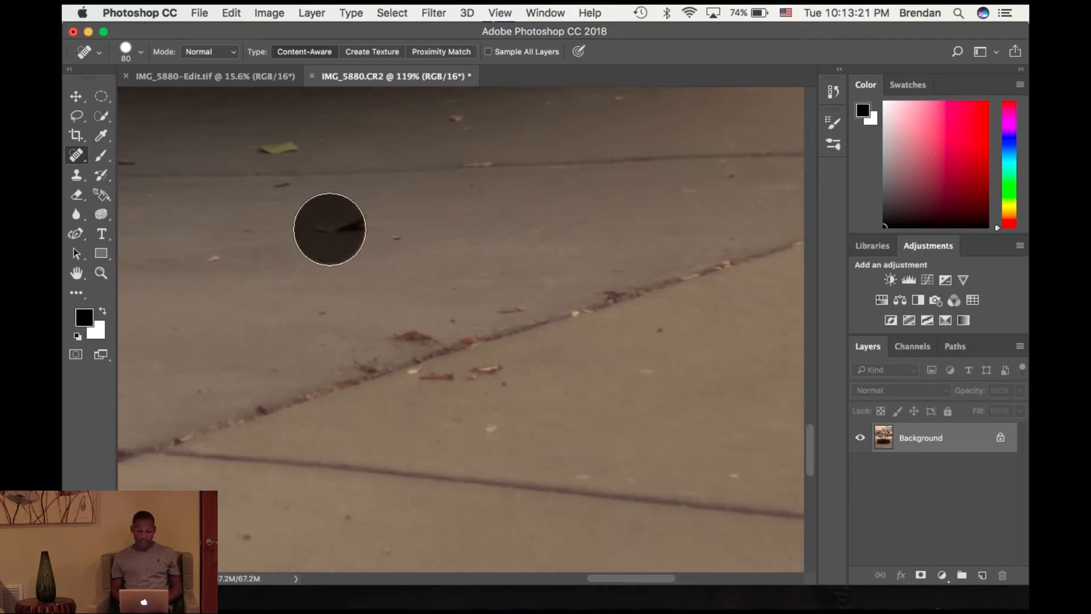
pyautogui.click(356, 227)
pyautogui.click(300, 245)
pyautogui.click(207, 261)
# Step: Reduce the healing brush to 45 and remove the green leaf just above the horizontal concrete seam
pyautogui.press('[')
pyautogui.press('[')
pyautogui.press('[')
pyautogui.press('[')
pyautogui.click(262, 146)
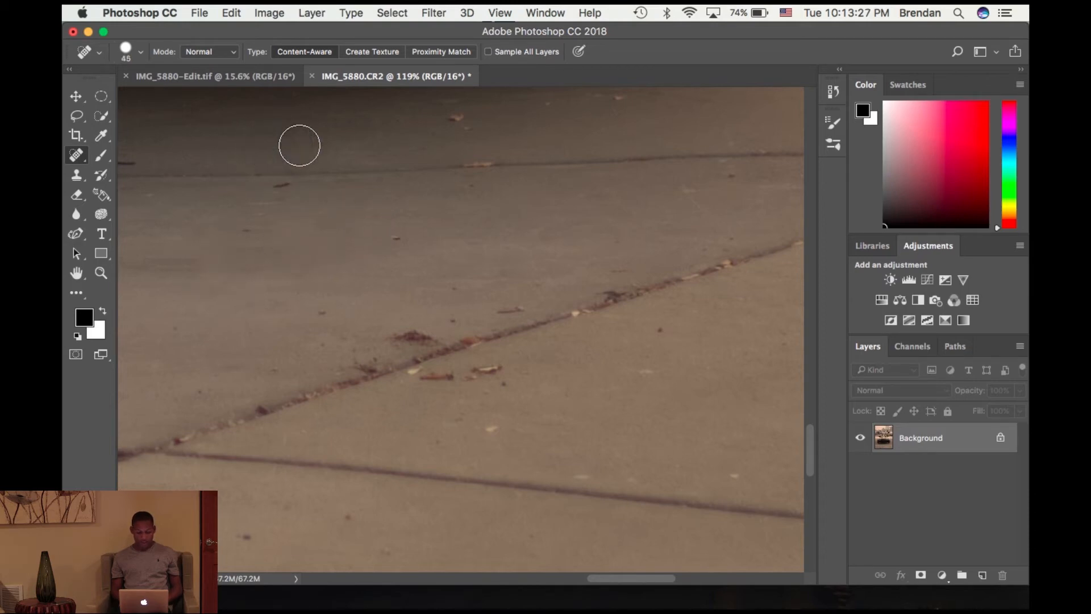
# Step: Save the retouched photo and switch to Lightroom
pyautogui.scroll(-5, 556, 320)
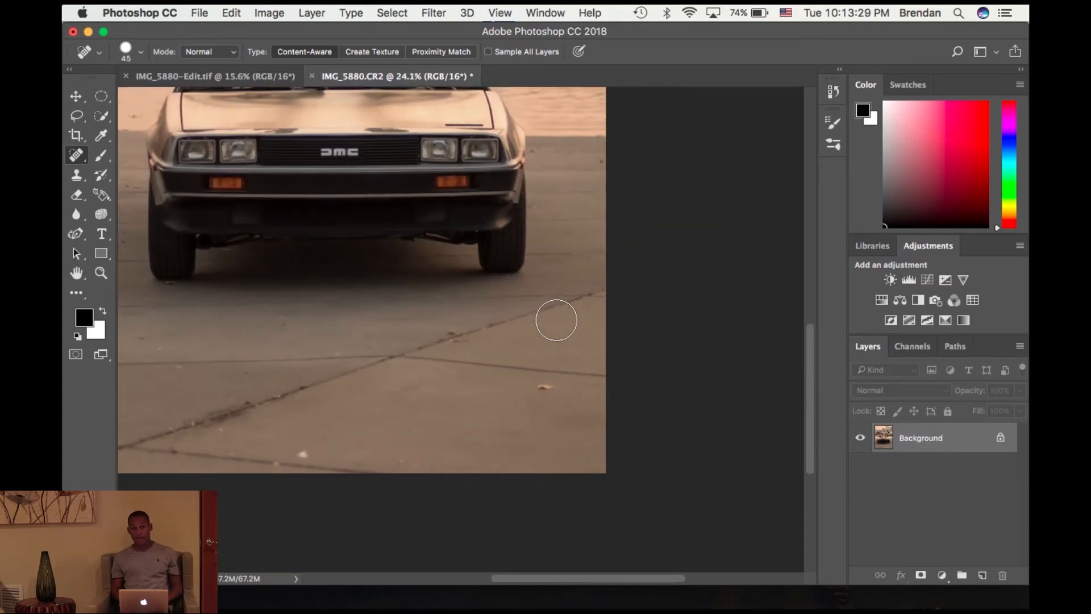
pyautogui.scroll(-3, 555, 320)
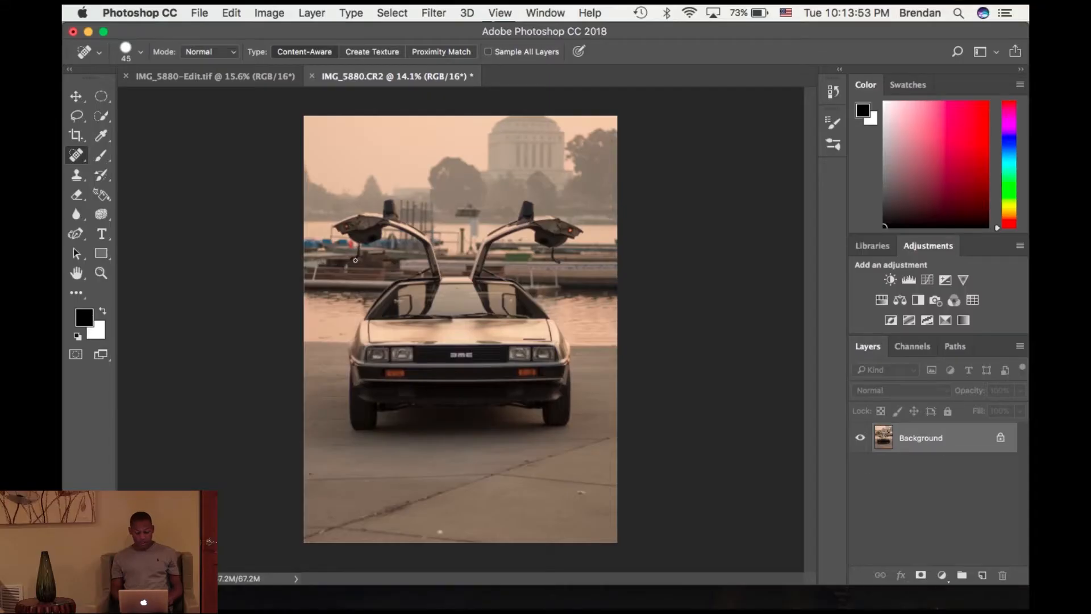
pyautogui.press('super+s')
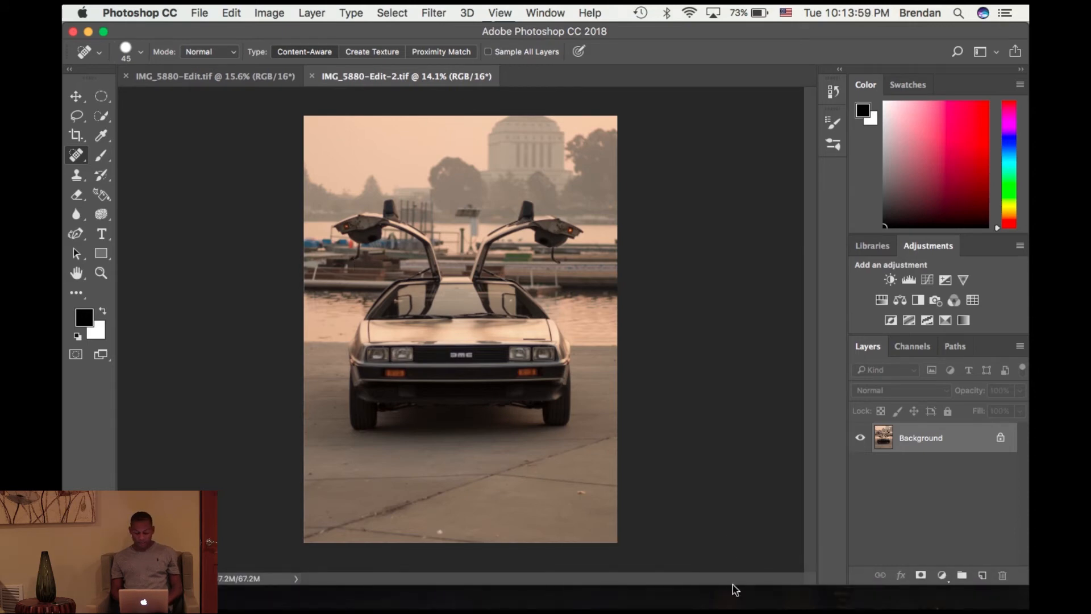
pyautogui.moveTo(735, 591)
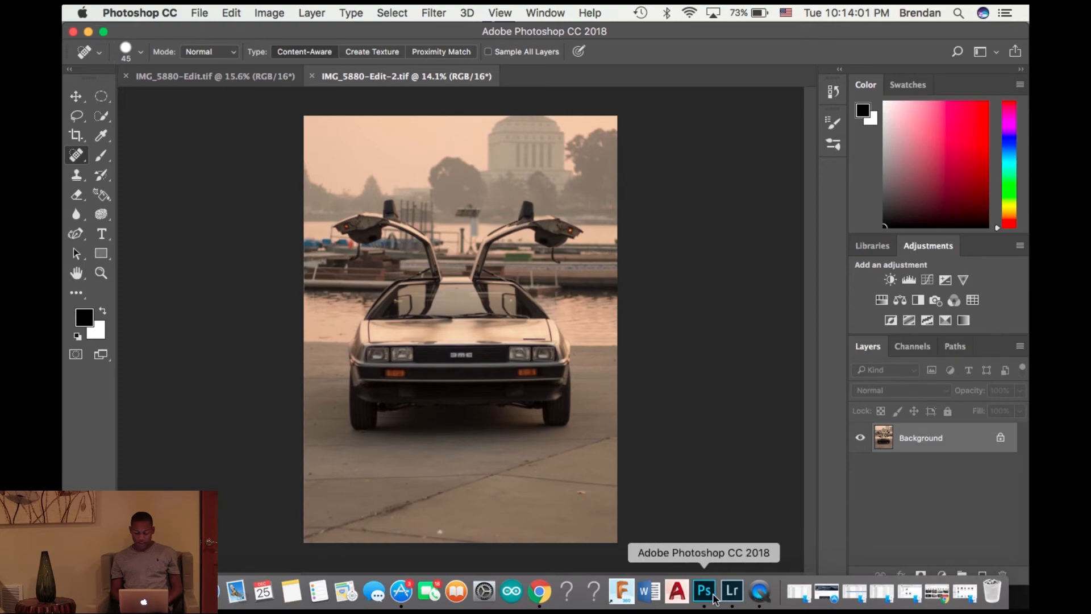
pyautogui.click(732, 591)
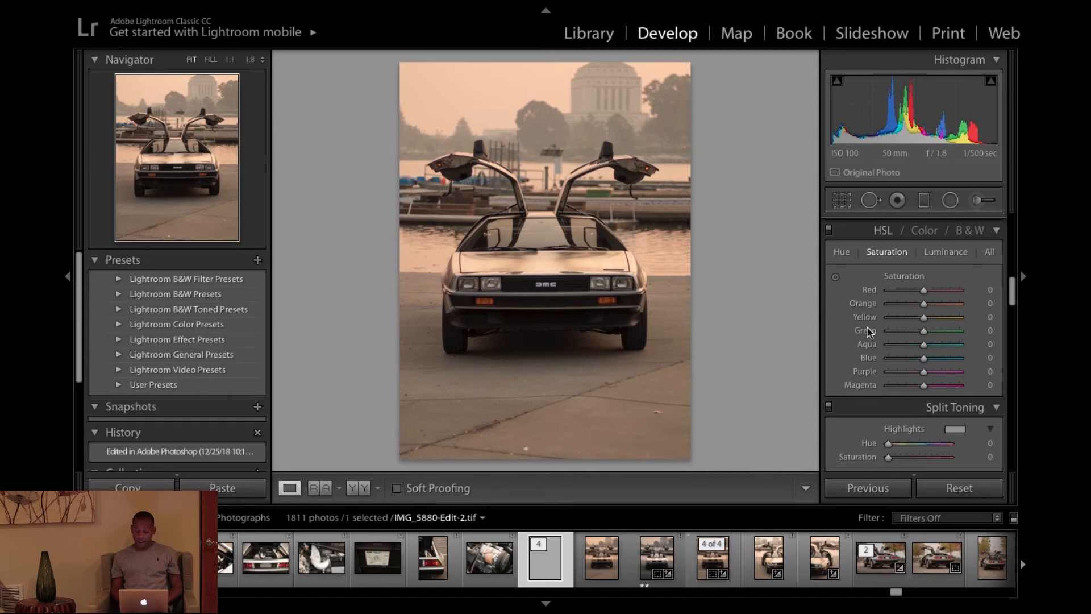
# Step: Set Shadows to +24 and Exposure to −0.40 on the retouched photo
pyautogui.scroll(10, 870, 345)
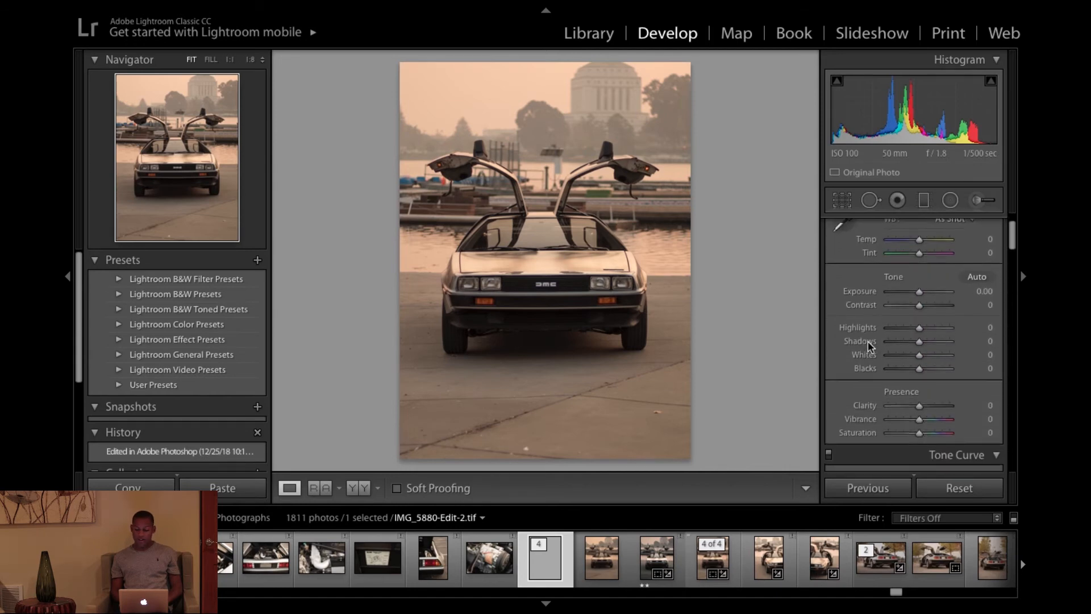
pyautogui.scroll(3, 869, 346)
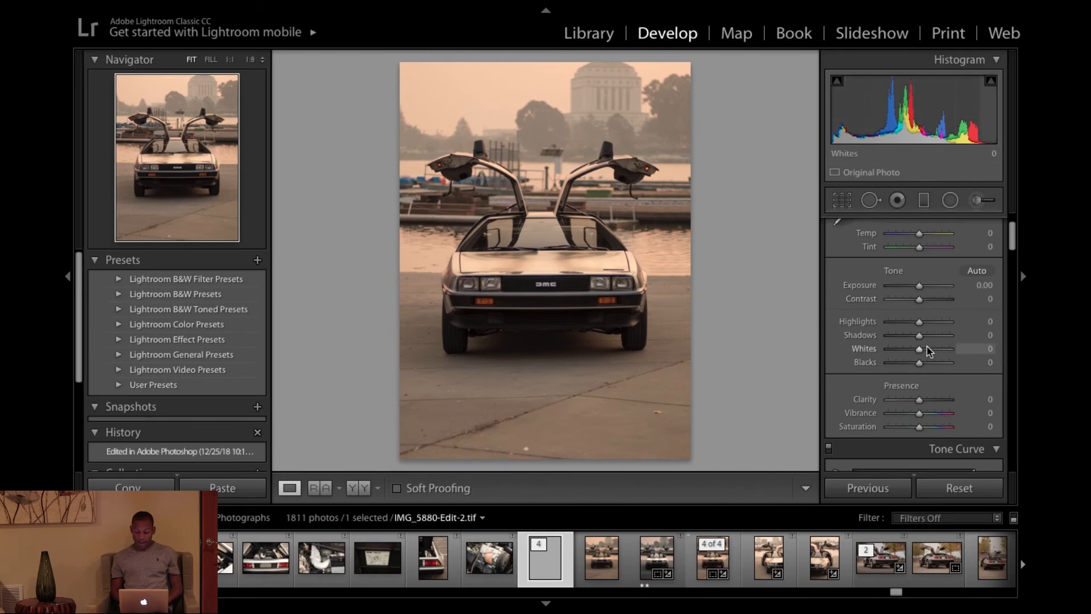
pyautogui.moveTo(920, 335); pyautogui.dragTo(927, 336)
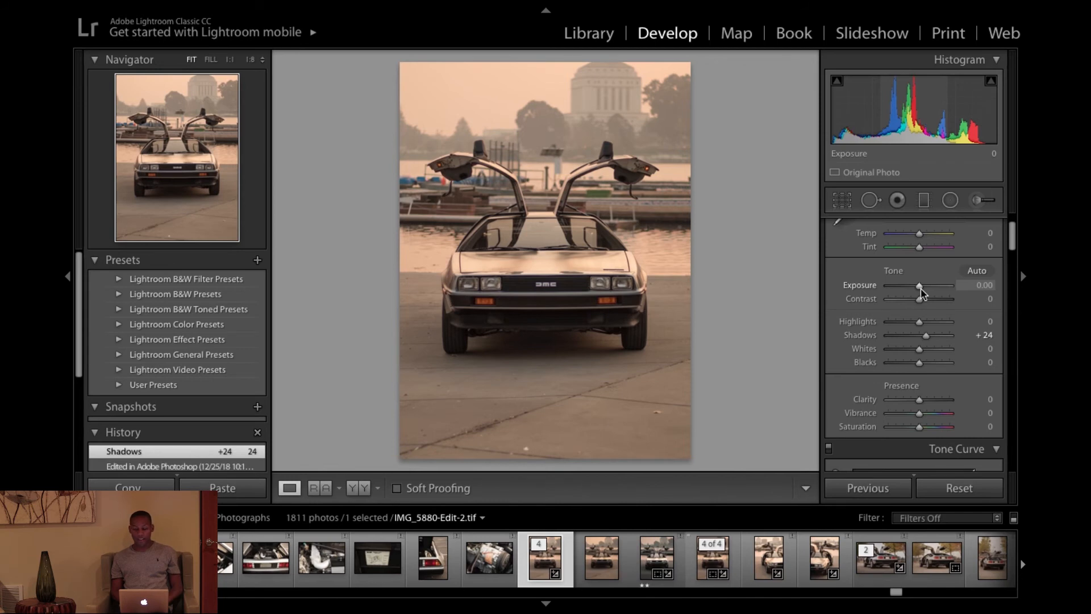
pyautogui.moveTo(920, 291); pyautogui.dragTo(916, 291)
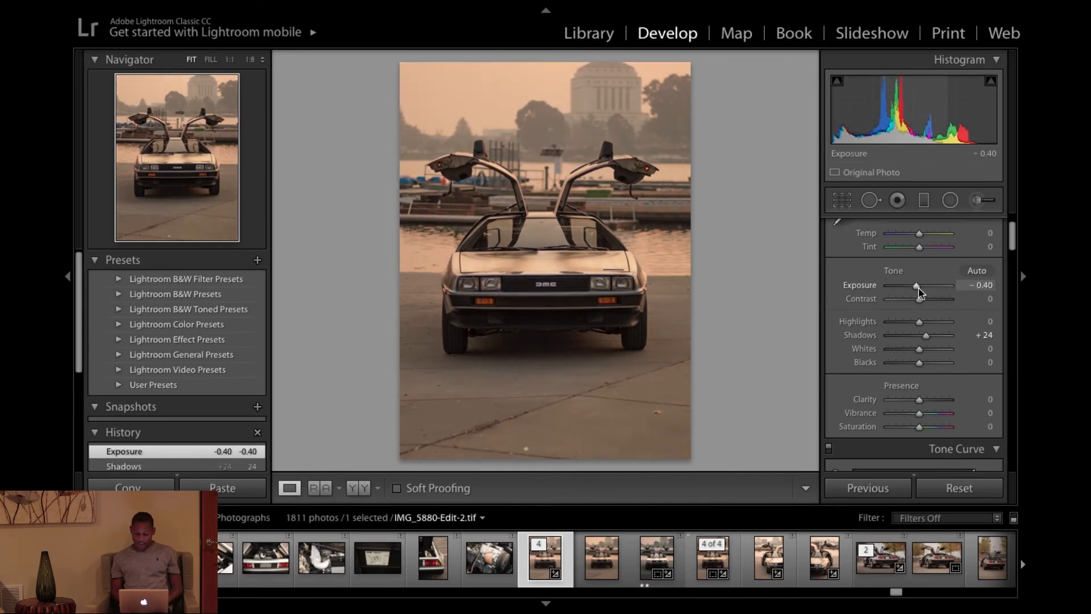
# Step: Set HSL saturation to −100 for magenta, purple, blue and aqua, −70 for green, −85 for red and −50 for orange
pyautogui.scroll(-2, 942, 420)
pyautogui.scroll(-10, 942, 420)
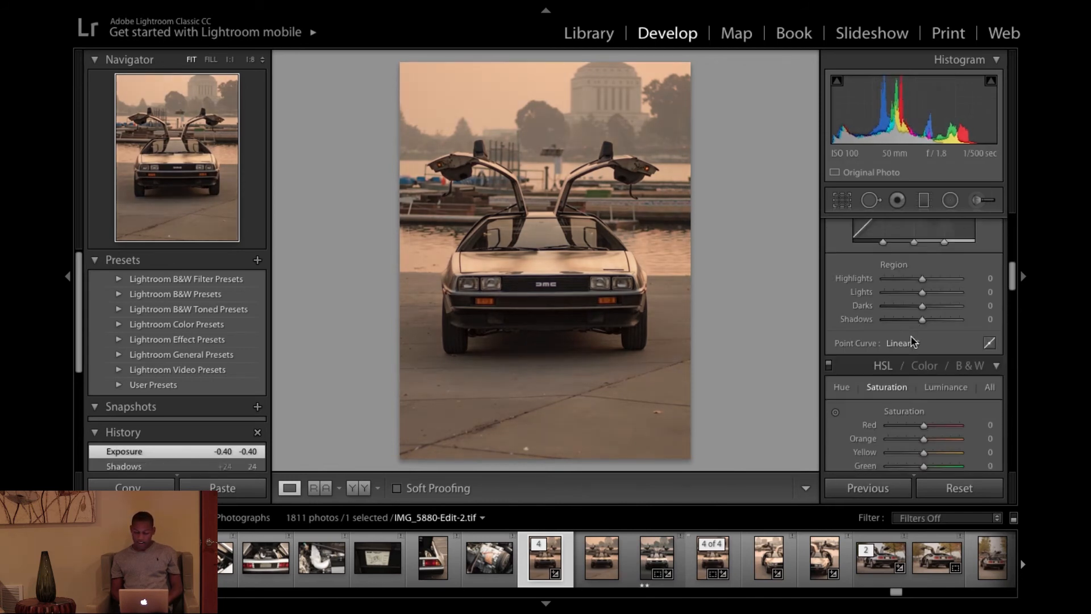
pyautogui.scroll(3, 915, 347)
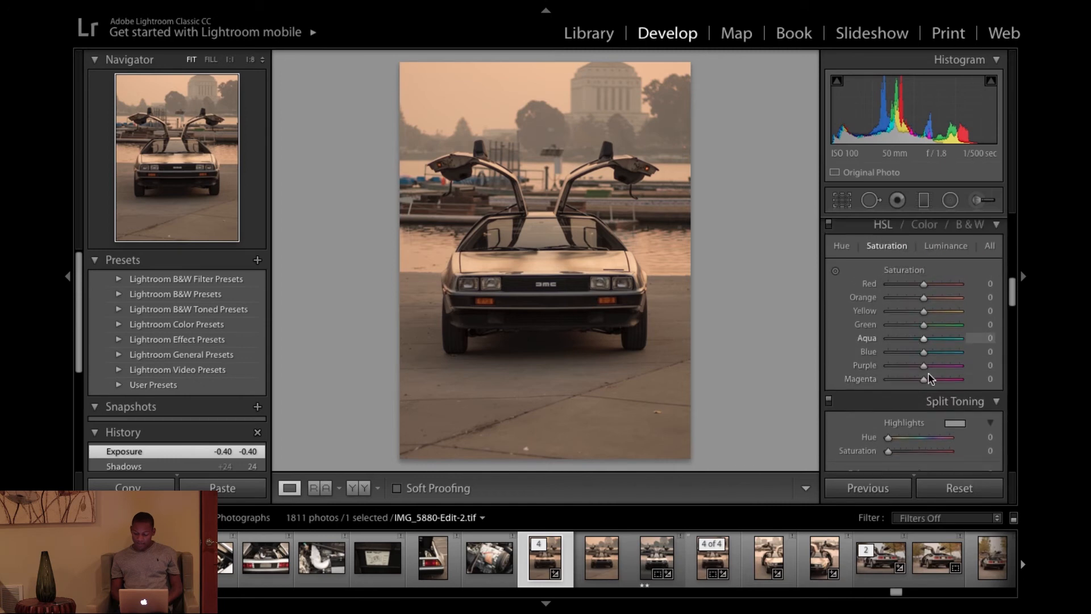
pyautogui.moveTo(900, 388); pyautogui.dragTo(885, 389)
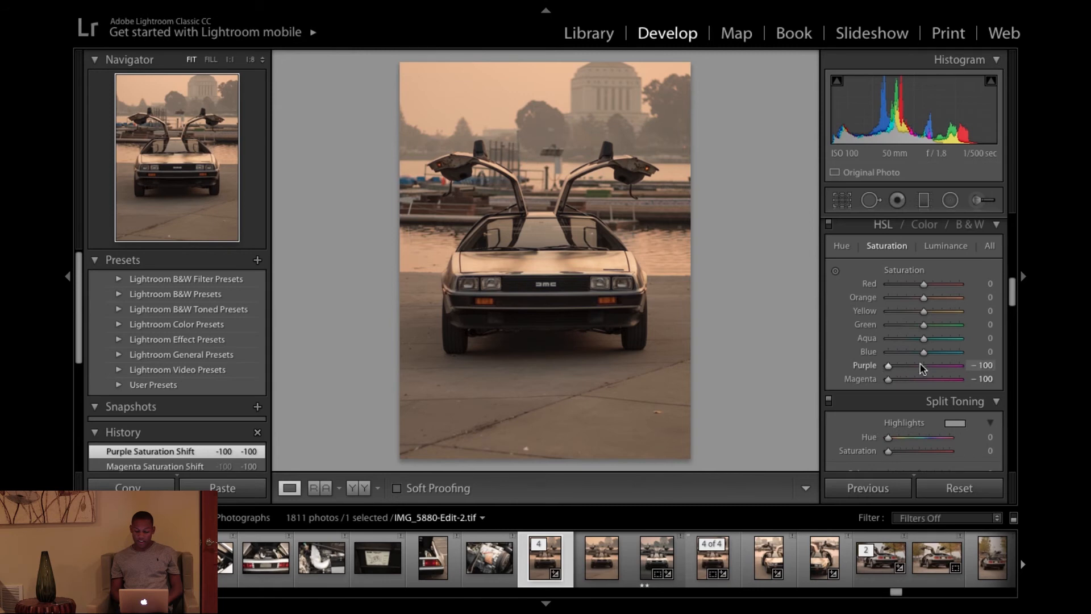
pyautogui.moveTo(930, 353); pyautogui.dragTo(887, 338)
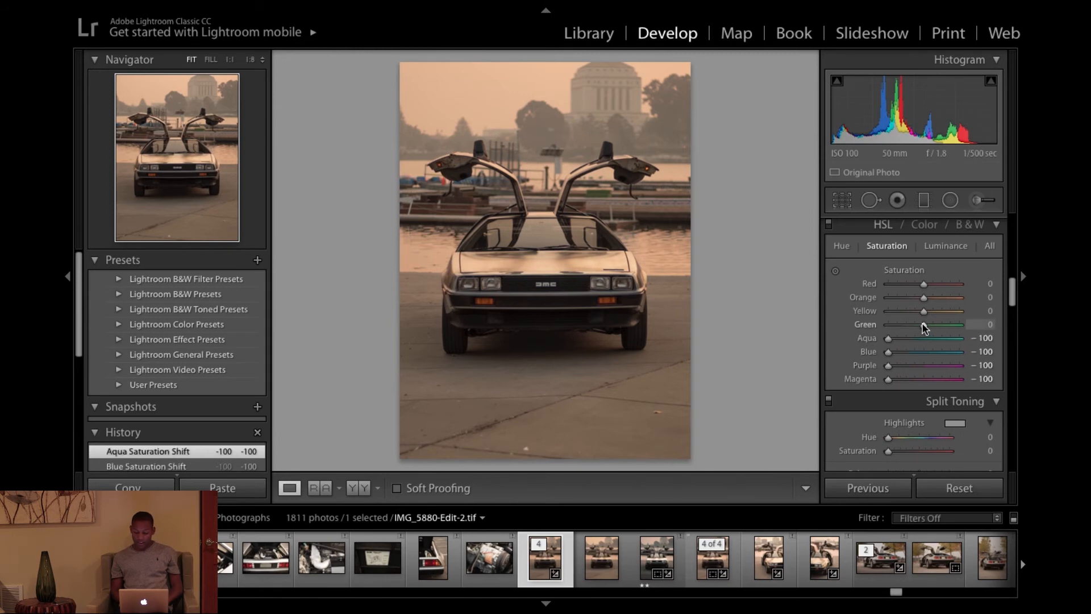
pyautogui.moveTo(922, 327); pyautogui.dragTo(898, 327)
pyautogui.moveTo(893, 288); pyautogui.dragTo(908, 298)
# Step: Set the photo's sharpening amount to 37
pyautogui.scroll(-5, 916, 315)
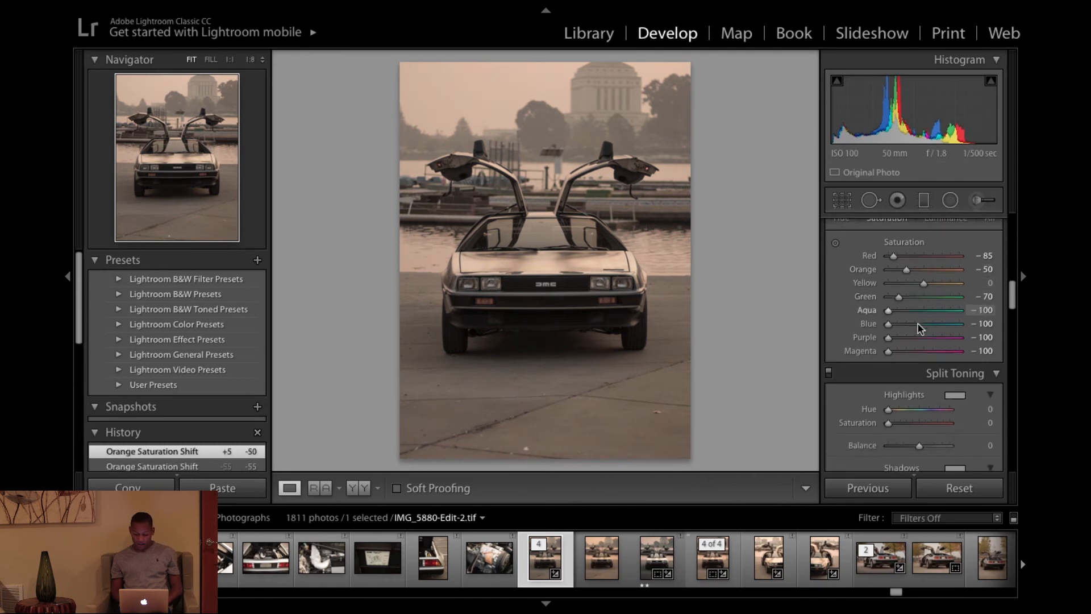
pyautogui.scroll(-7, 919, 328)
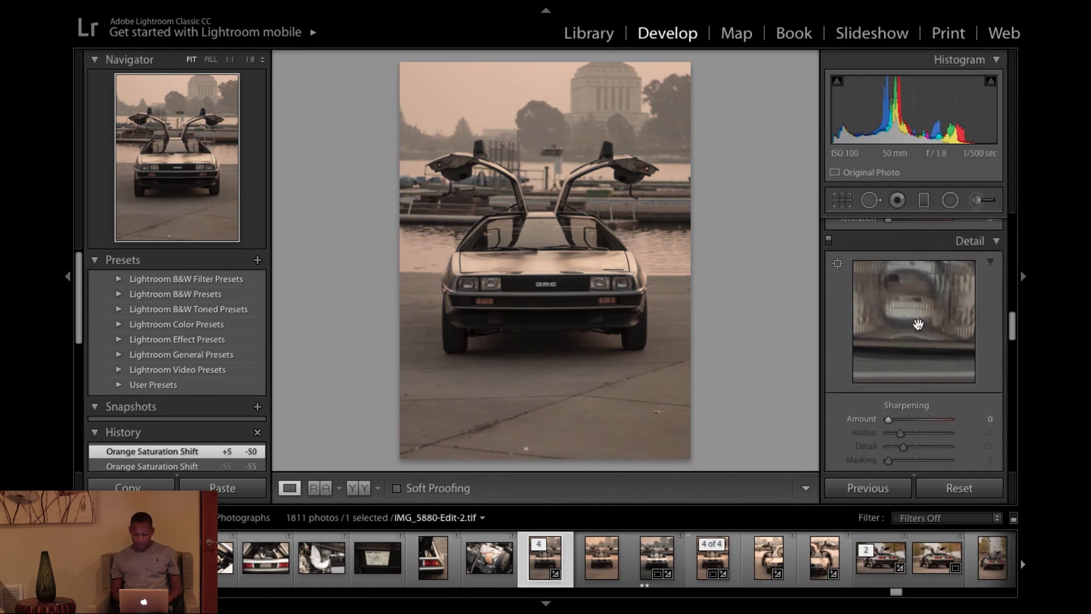
pyautogui.moveTo(889, 401); pyautogui.dragTo(905, 404)
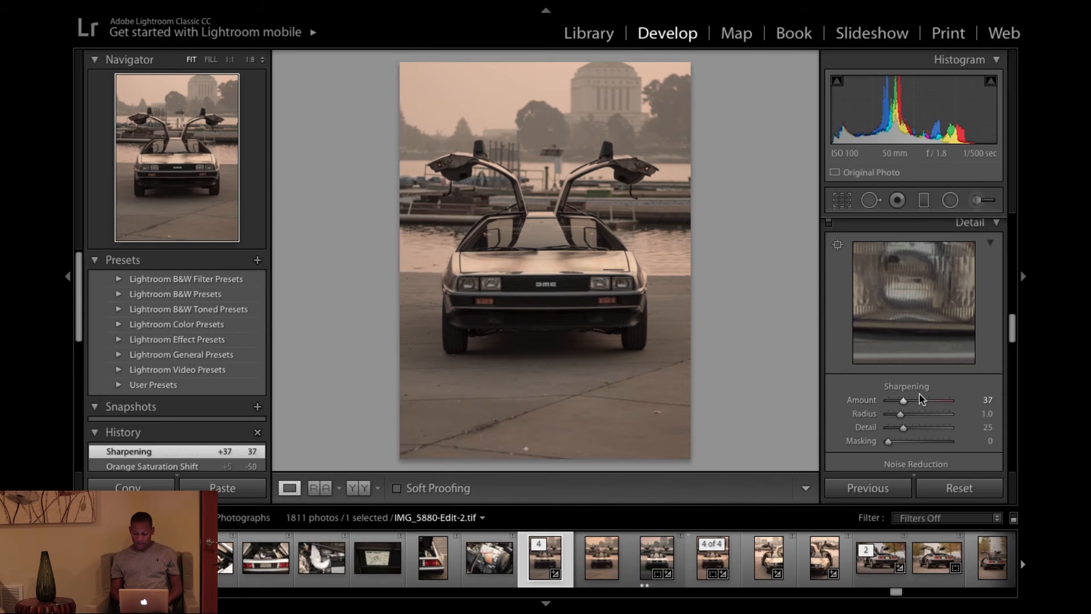
# Step: Set the Dehaze amount to +14
pyautogui.scroll(-3, 918, 401)
pyautogui.scroll(-10, 922, 400)
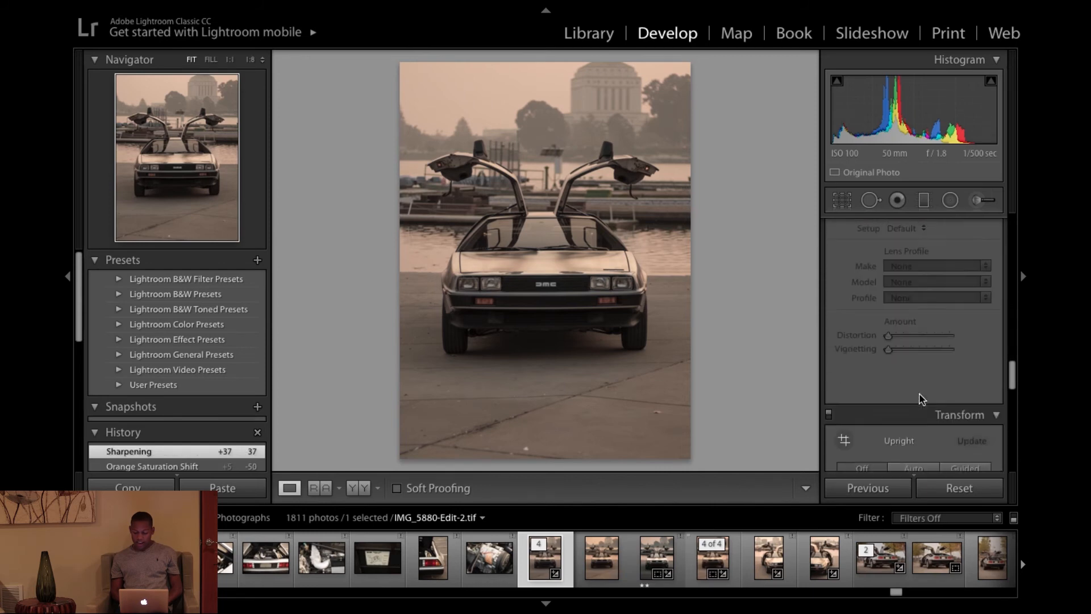
pyautogui.scroll(-4, 922, 400)
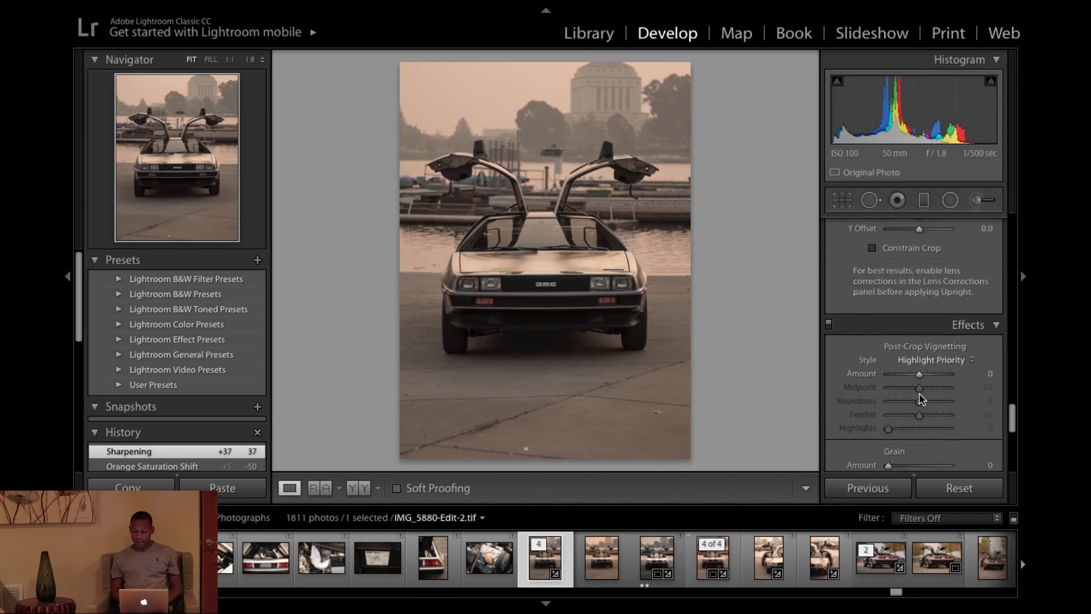
pyautogui.scroll(-4, 922, 399)
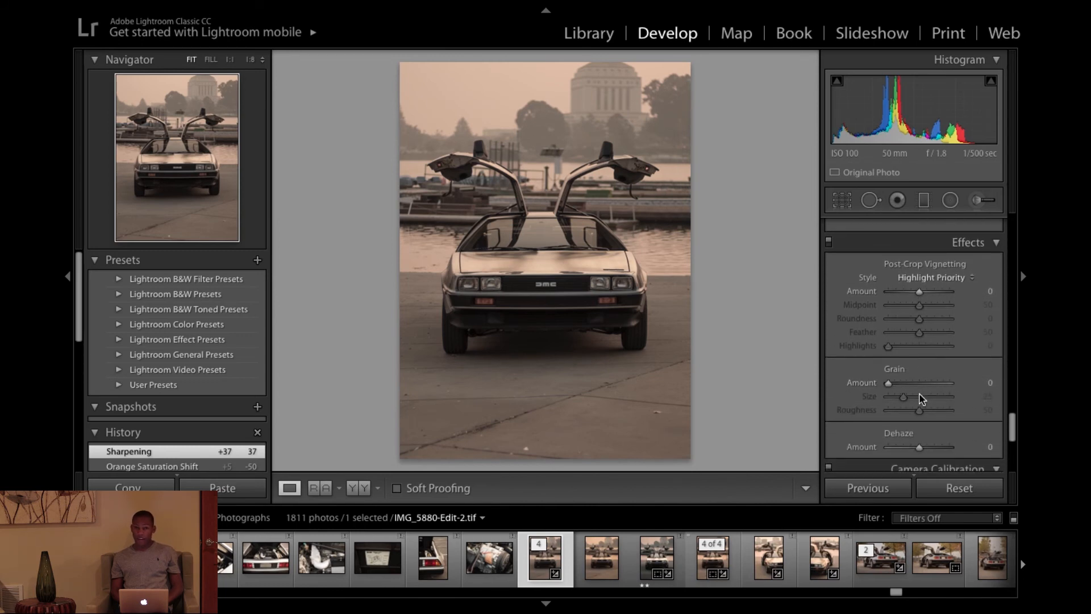
pyautogui.scroll(-2, 922, 400)
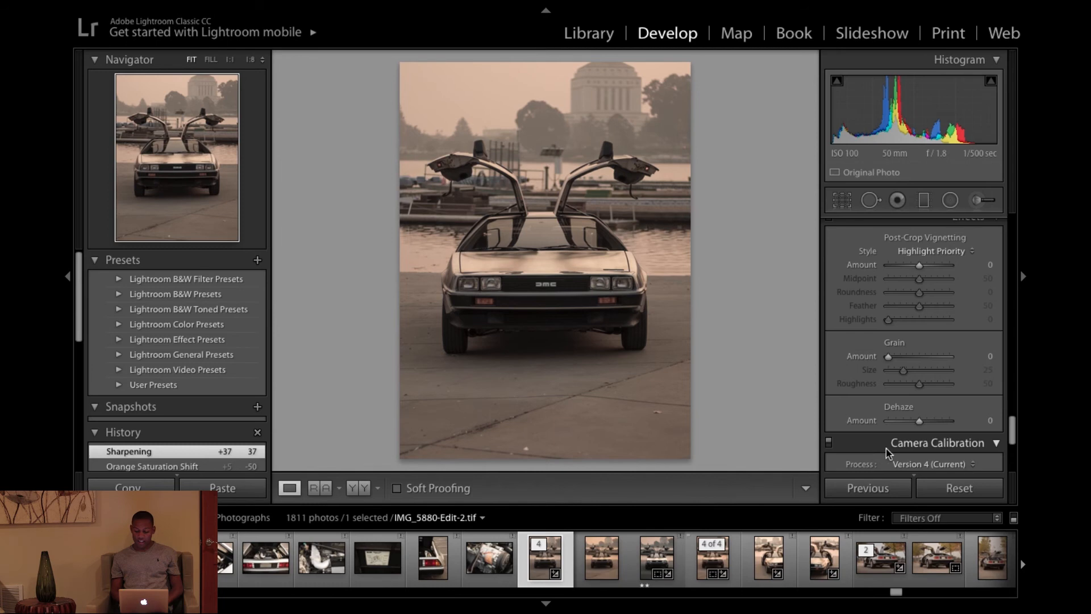
pyautogui.moveTo(923, 422); pyautogui.dragTo(925, 421)
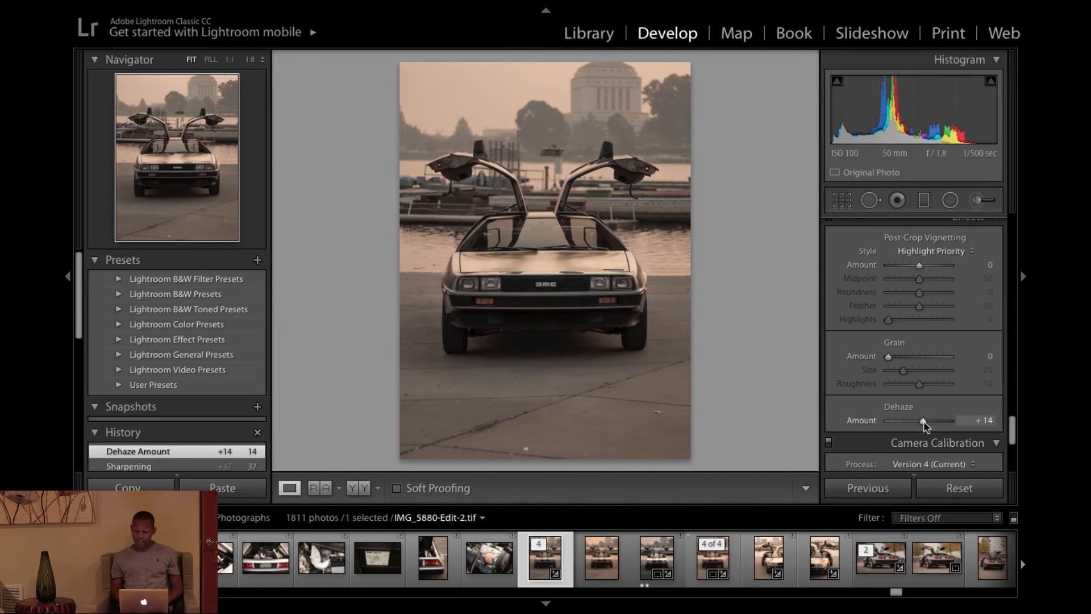
# Step: Review the photo's adjustments across the Transform, Lens Corrections, Effects, Basic, Tone Curve and HSL settings
pyautogui.scroll(5, 924, 415)
pyautogui.scroll(6, 924, 408)
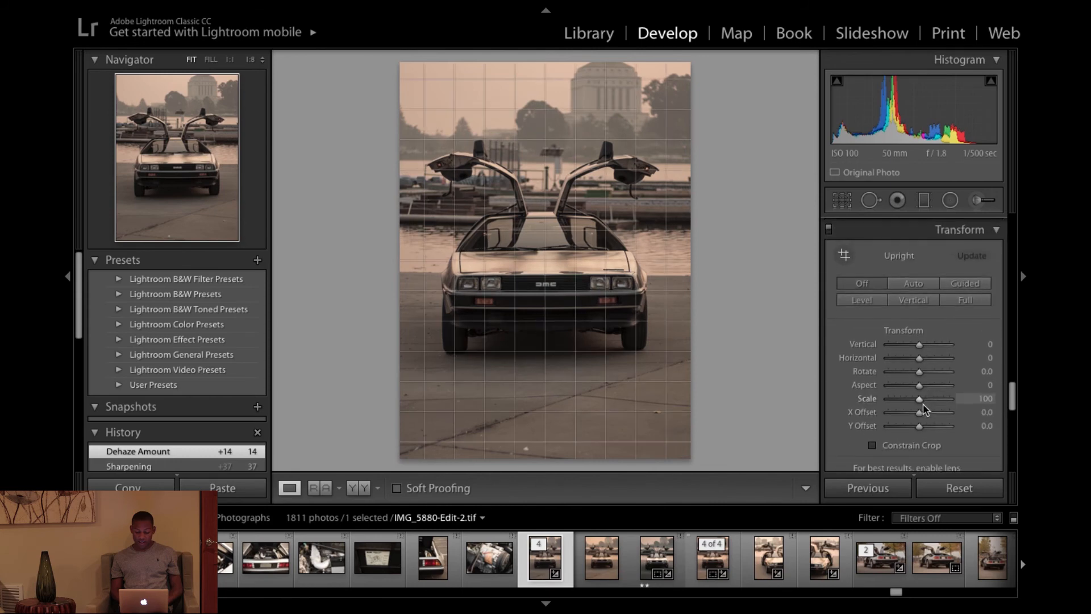
pyautogui.scroll(-2, 925, 409)
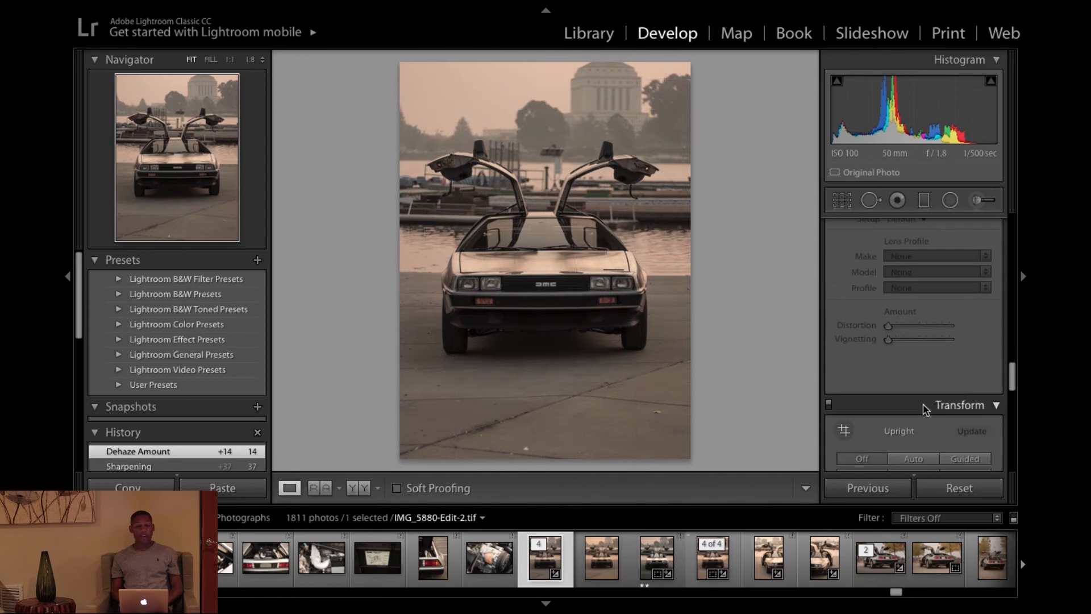
pyautogui.scroll(-8, 925, 408)
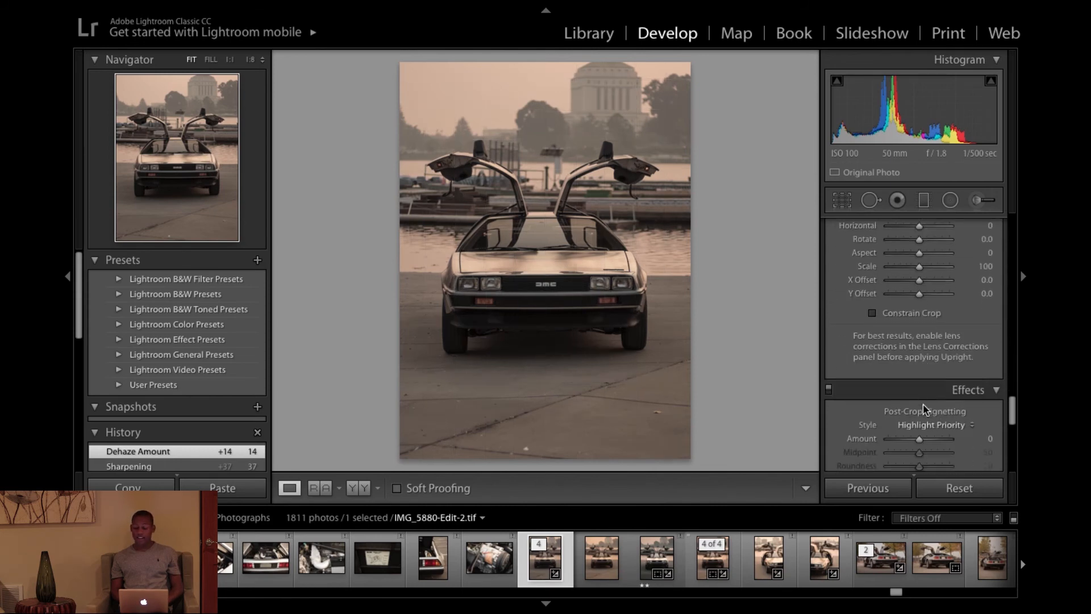
pyautogui.scroll(1, 924, 409)
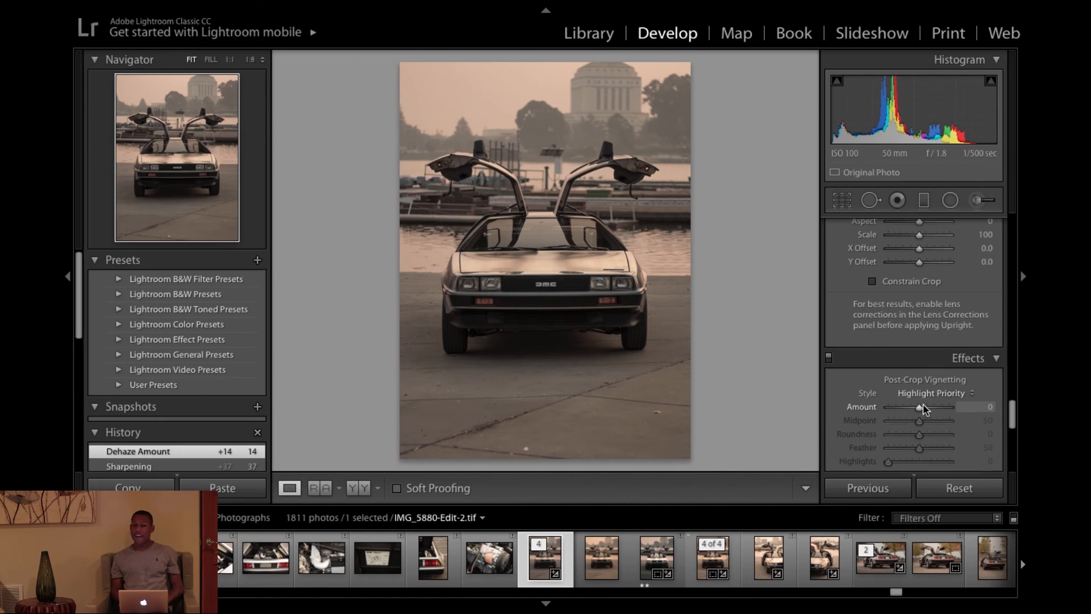
pyautogui.scroll(-5, 924, 409)
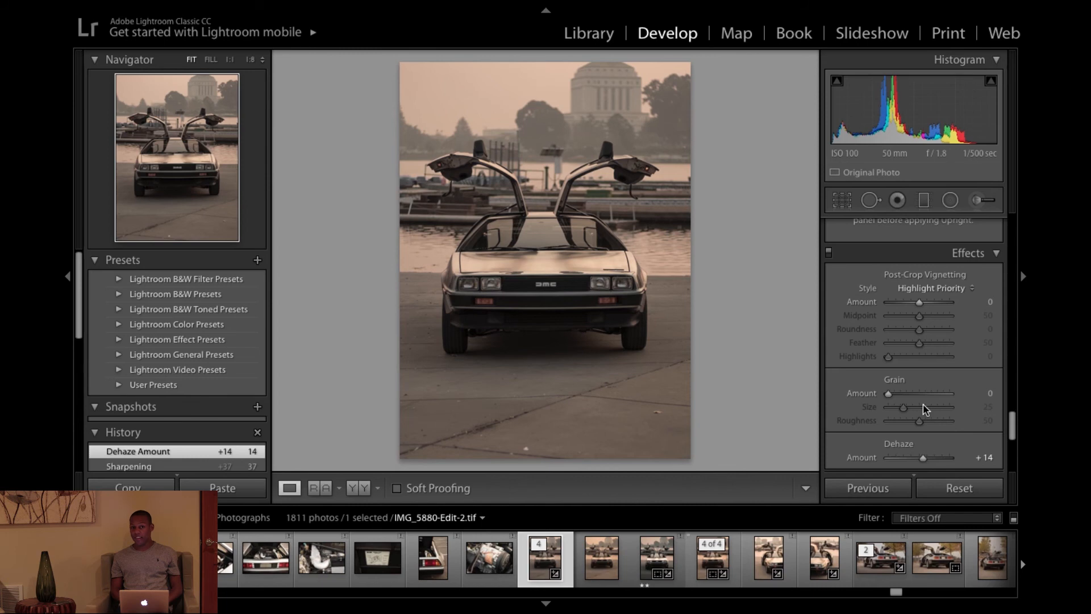
pyautogui.scroll(15, 924, 409)
pyautogui.scroll(5, 924, 406)
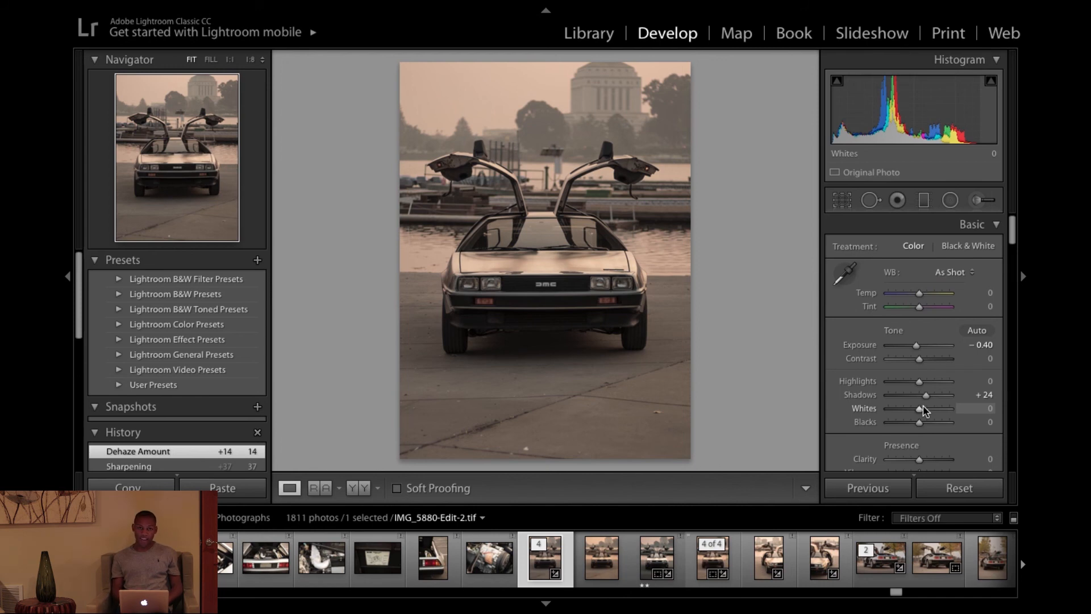
pyautogui.scroll(-2, 897, 339)
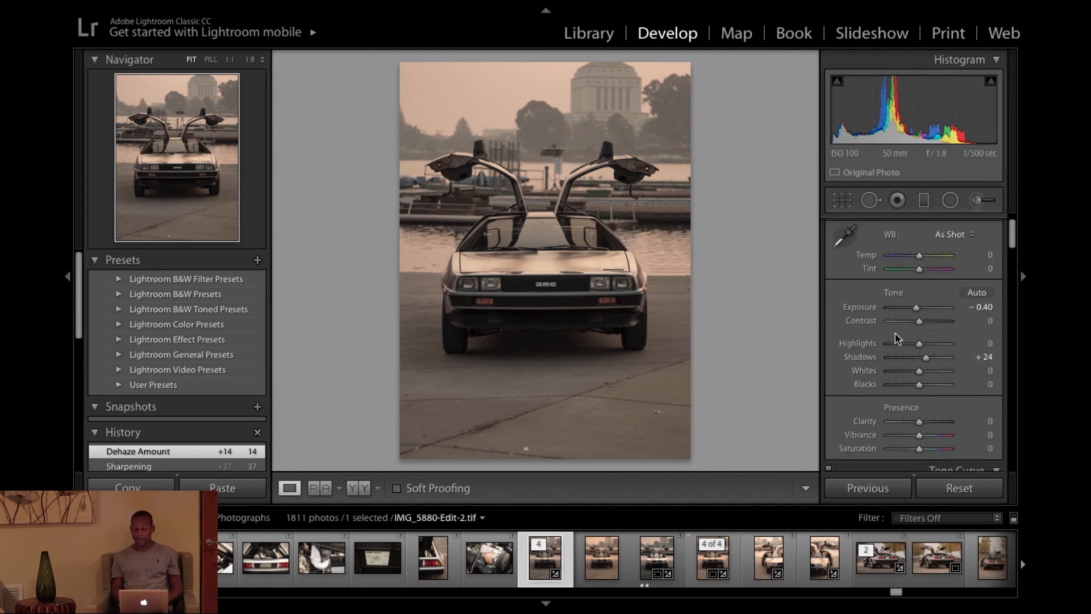
pyautogui.scroll(-10, 897, 340)
pyautogui.scroll(-3, 897, 339)
pyautogui.scroll(-1, 897, 339)
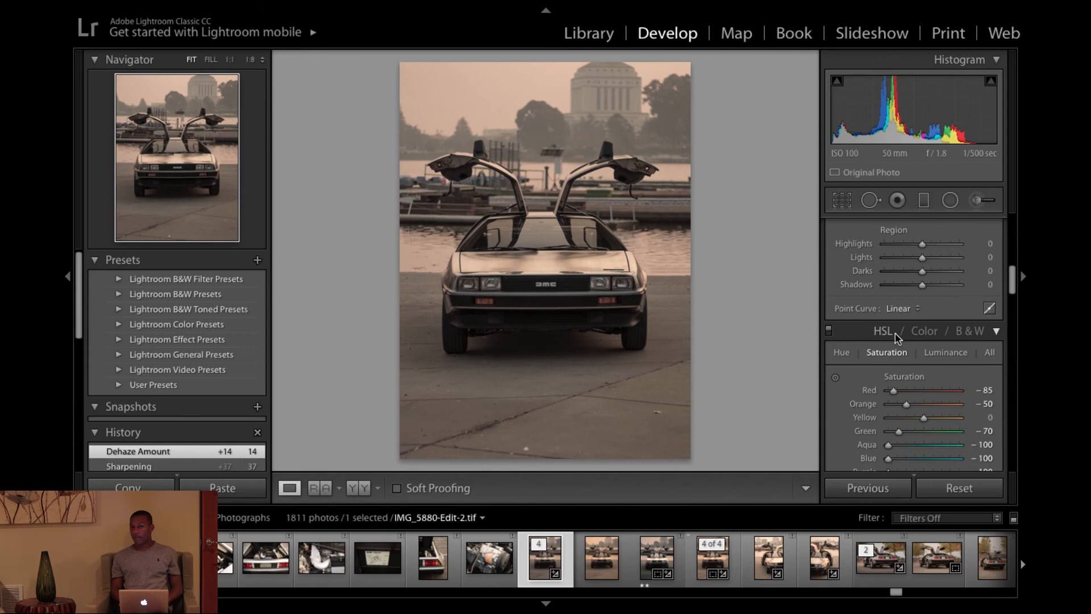
pyautogui.scroll(-1, 897, 340)
pyautogui.scroll(-4, 896, 336)
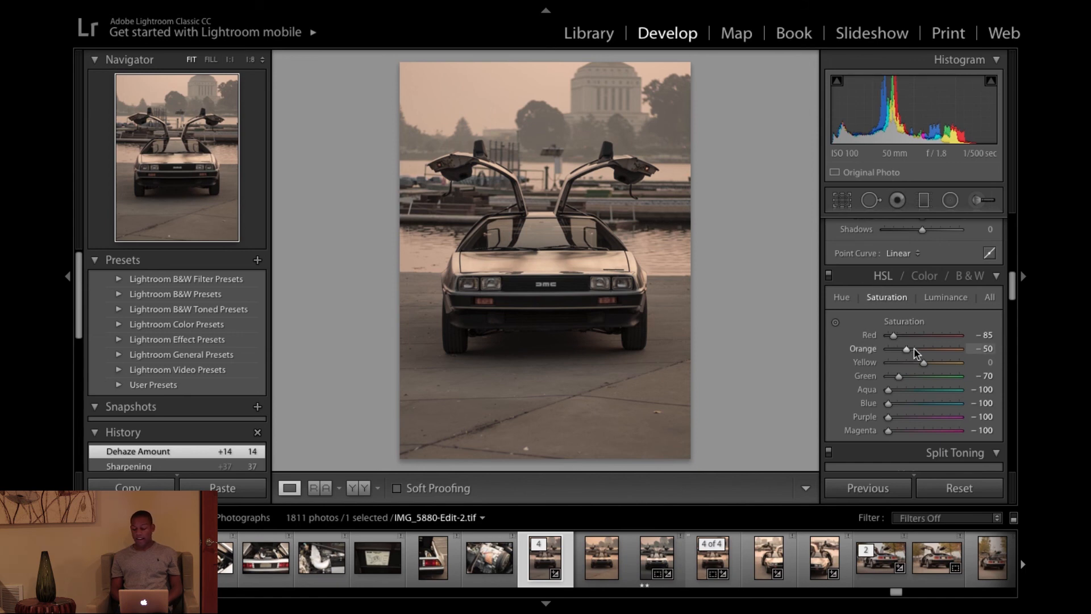
pyautogui.scroll(-3, 907, 353)
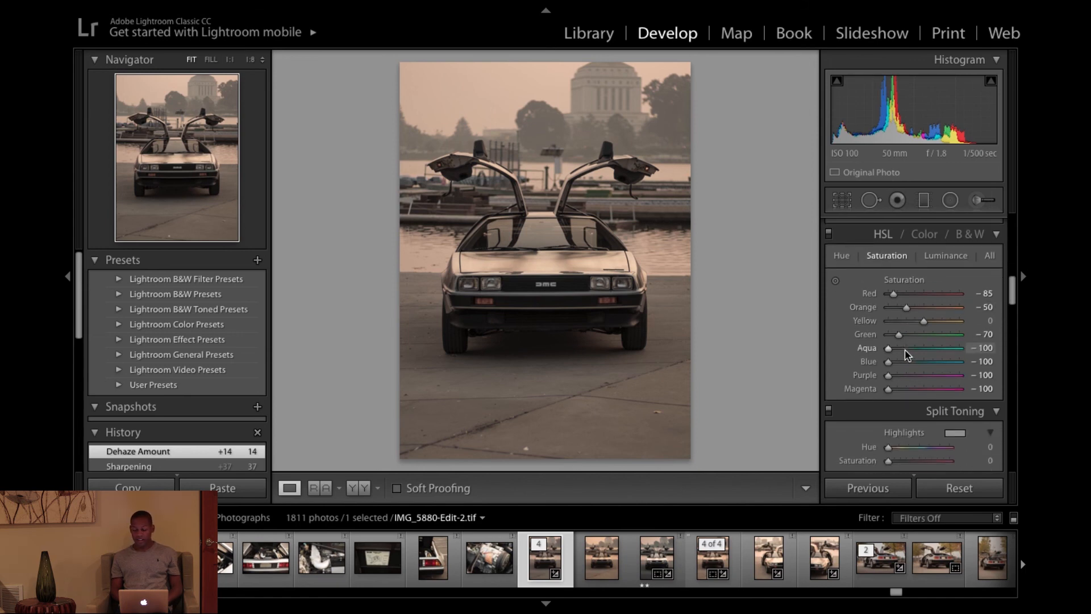
pyautogui.scroll(-3, 930, 378)
pyautogui.scroll(15, 918, 341)
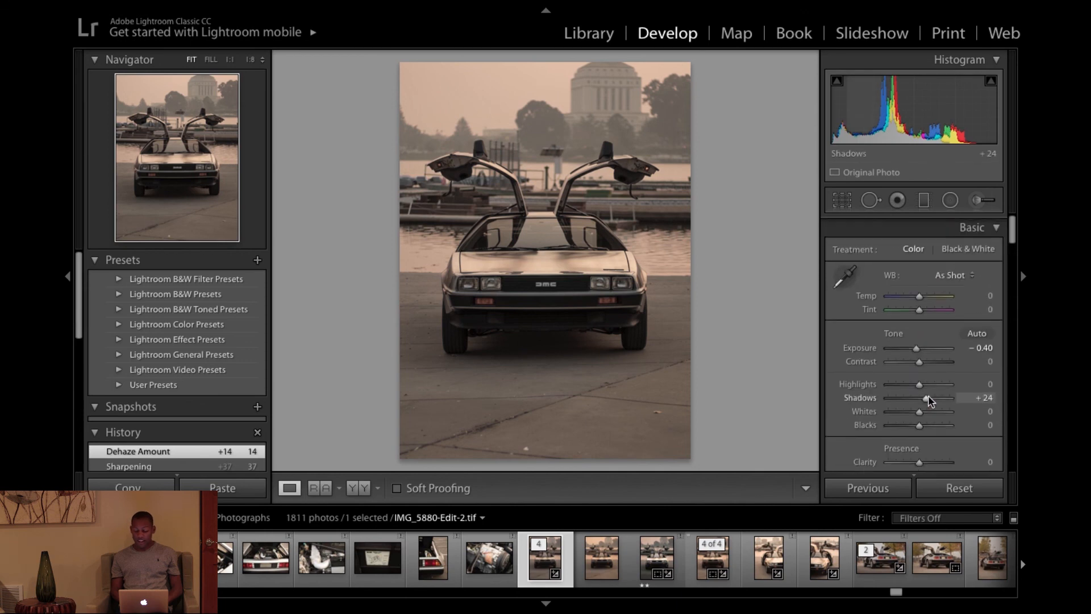
pyautogui.scroll(-4, 916, 335)
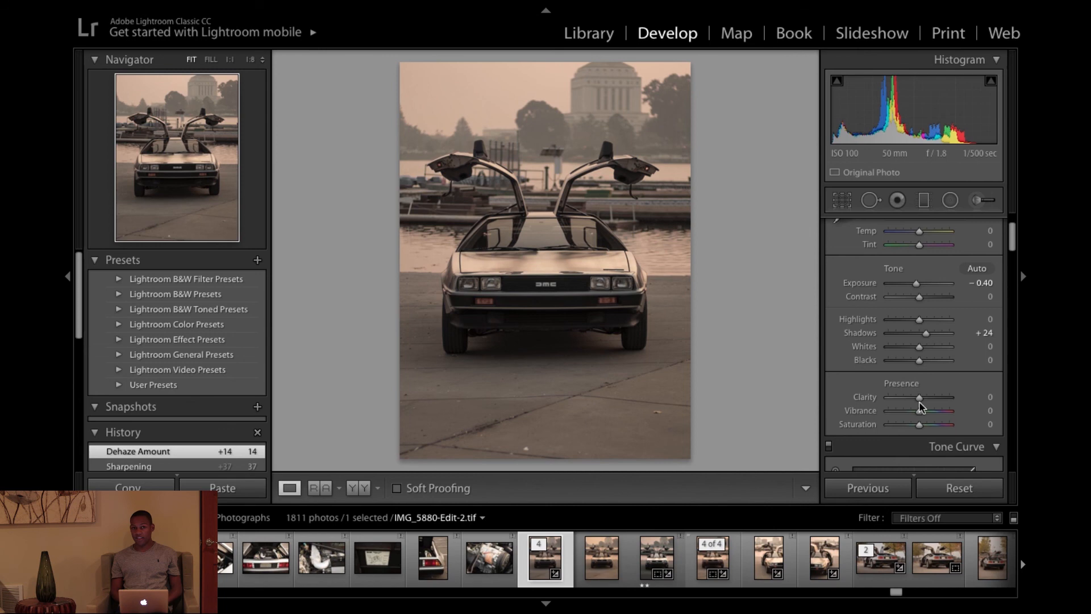
pyautogui.scroll(-1, 921, 407)
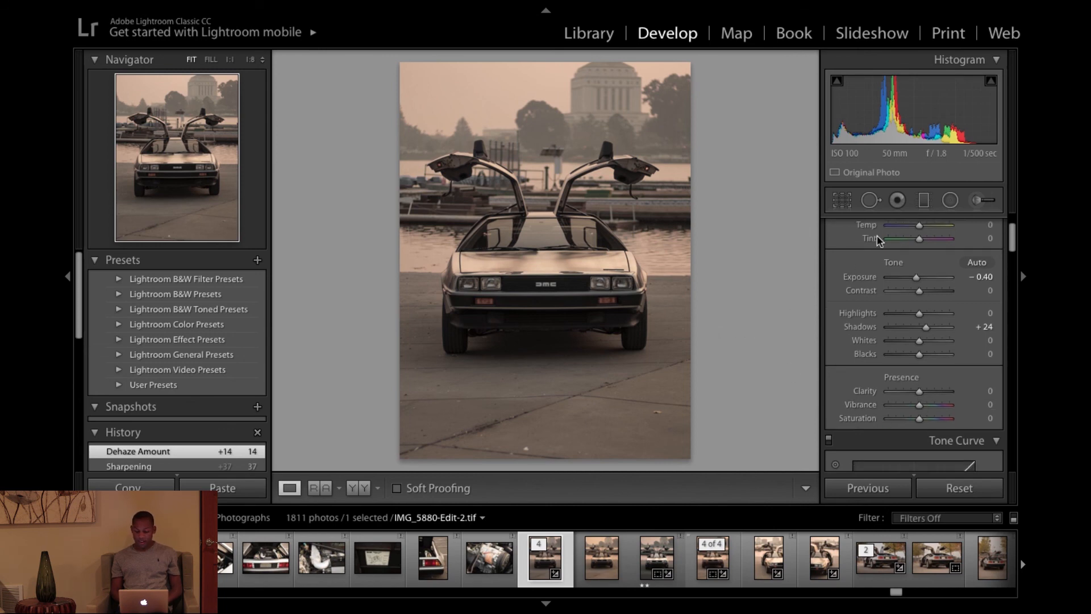
# Step: Add a graduated filter from the photo's bottom edge up to the car's hood with Exposure at −0.92
pyautogui.click(924, 200)
pyautogui.moveTo(539, 465); pyautogui.dragTo(543, 250)
pyautogui.moveTo(919, 305); pyautogui.dragTo(912, 305)
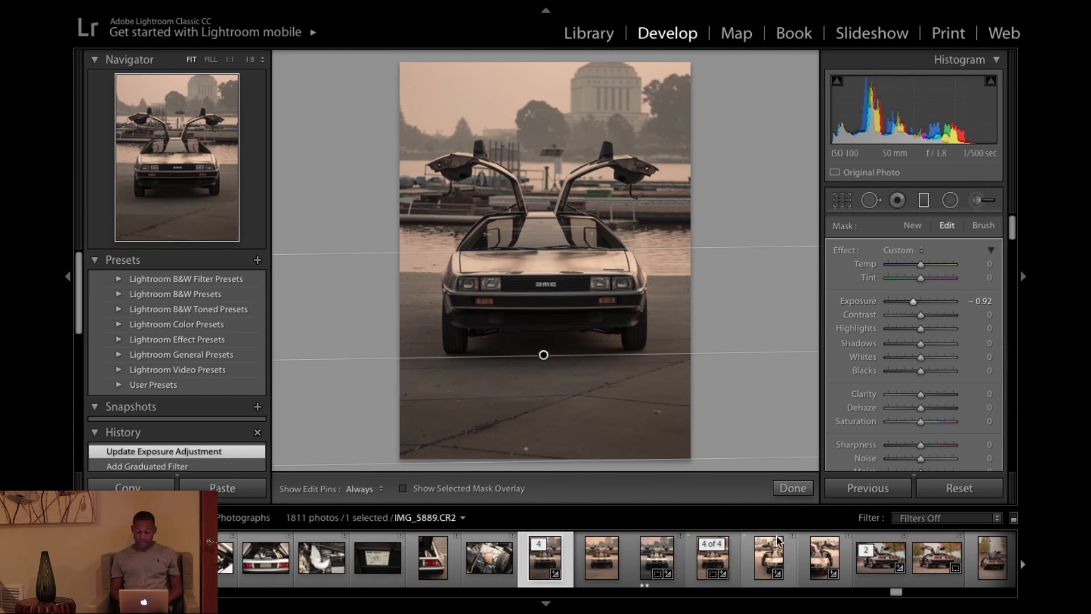
pyautogui.click(791, 490)
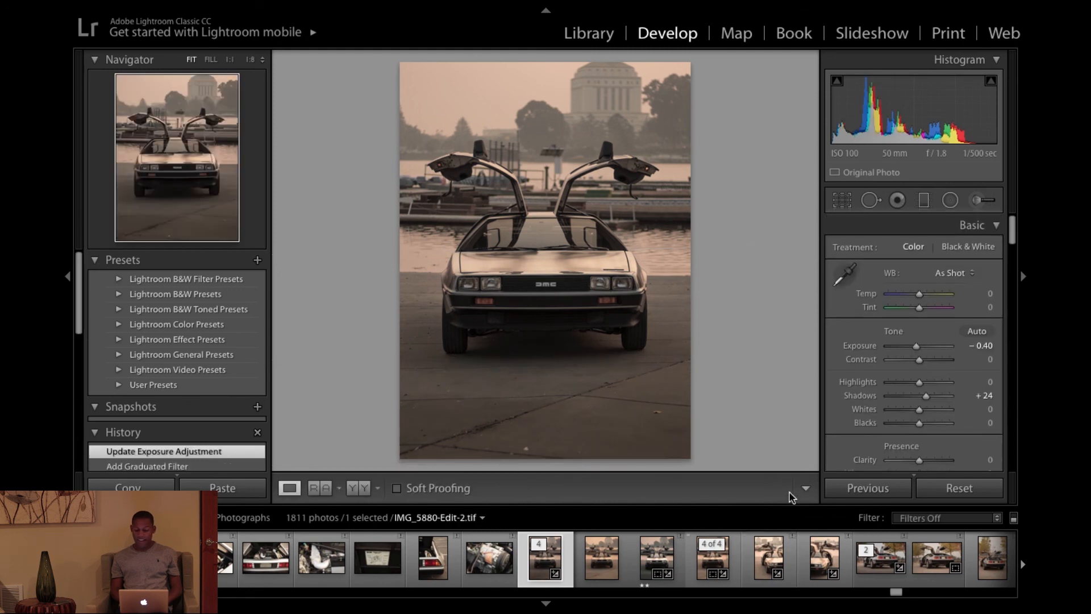
# Step: Open the export settings for the edited DeLorean photo
pyautogui.moveTo(175, 7)
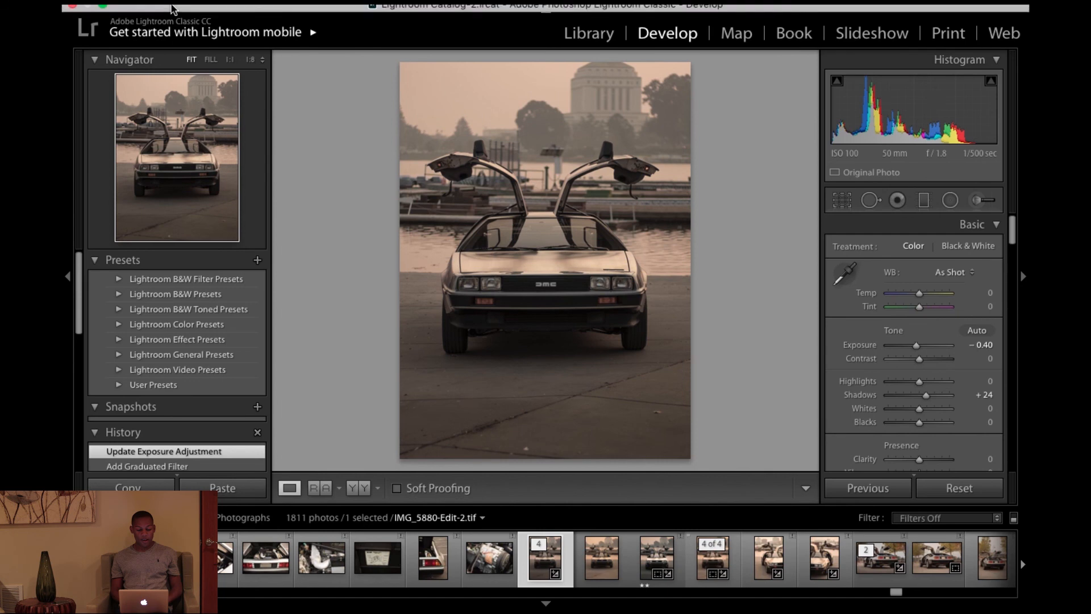
pyautogui.click(176, 12)
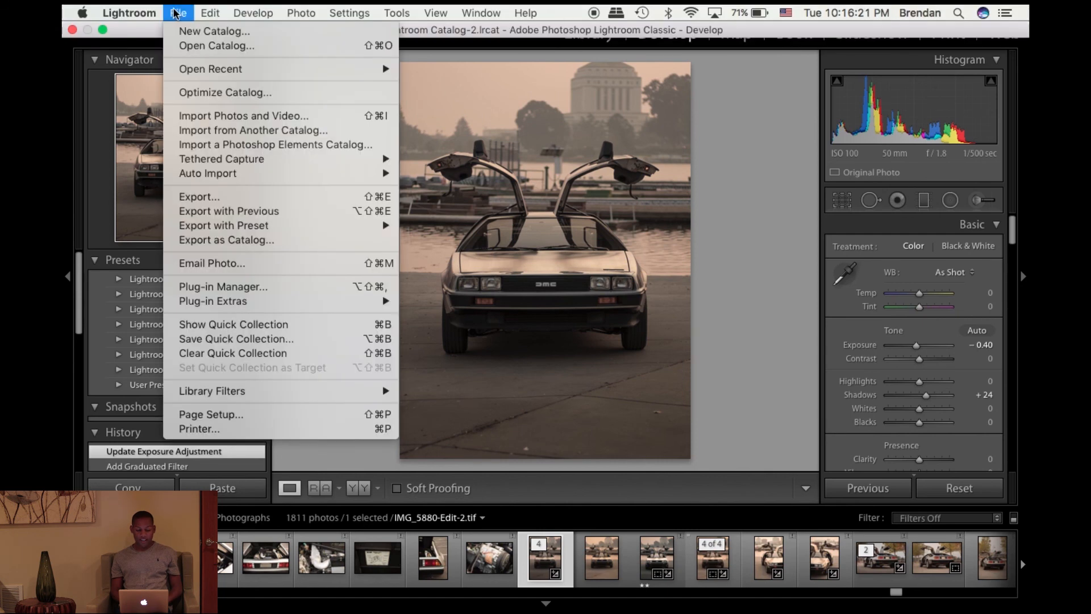
pyautogui.click(199, 196)
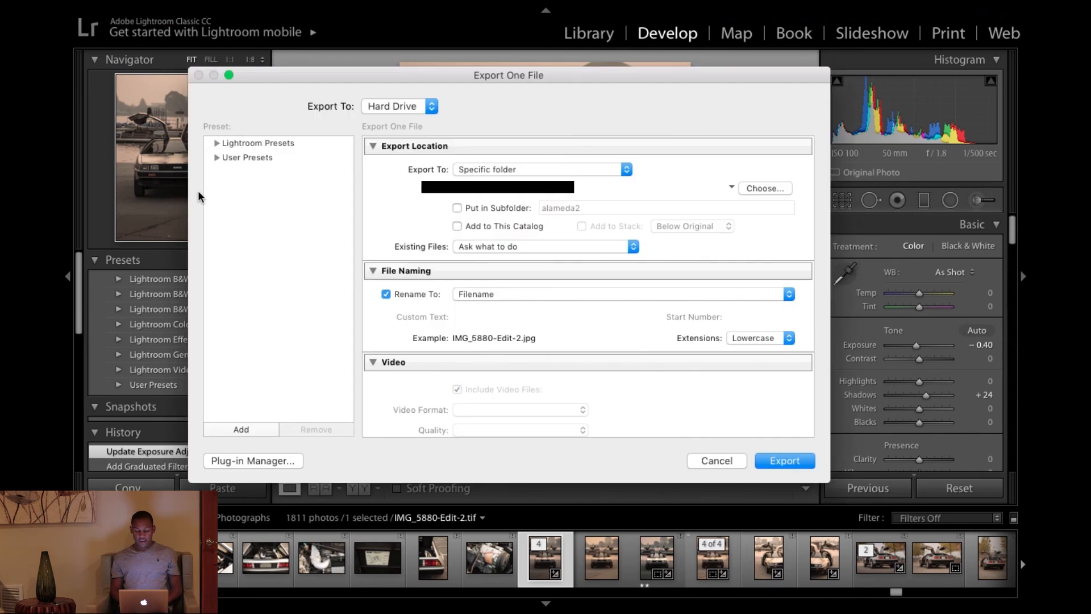